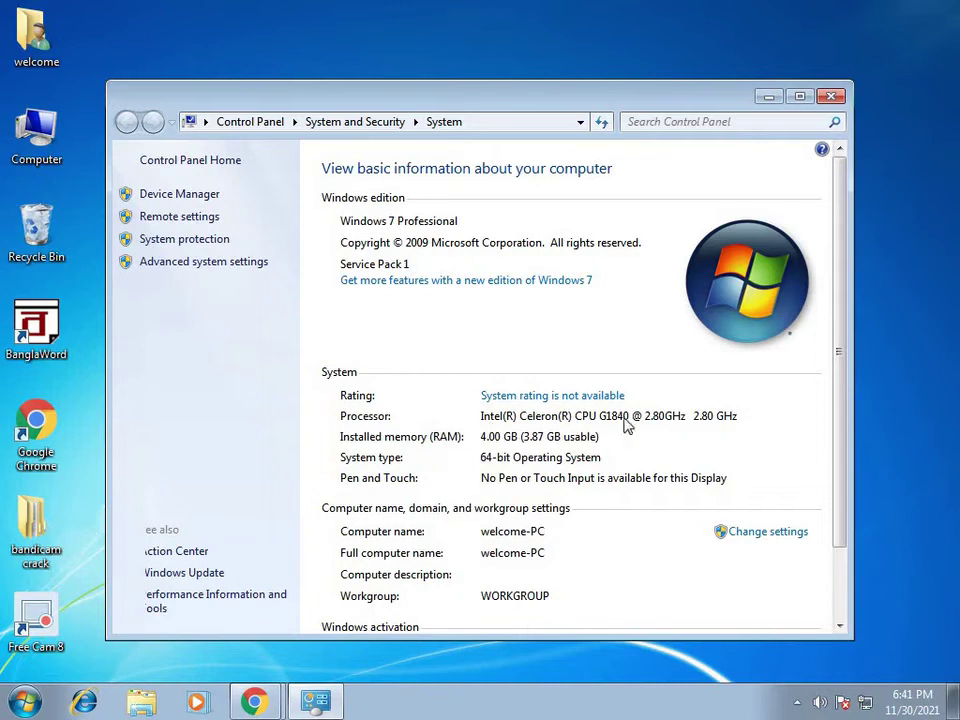
# Step: Close the Control Panel System window showing 64-bit Windows 7 Professional
pyautogui.click(833, 97)
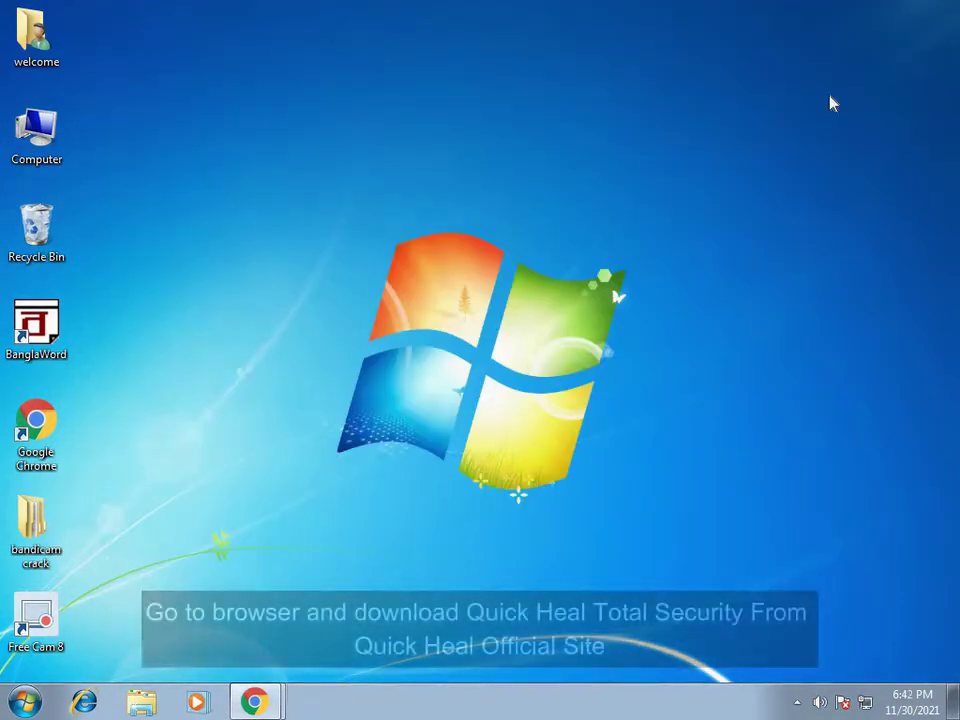
# Step: Launch Chrome maximized and recall the earlier Quick Heal search from the address bar
pyautogui.doubleClick(40, 430)
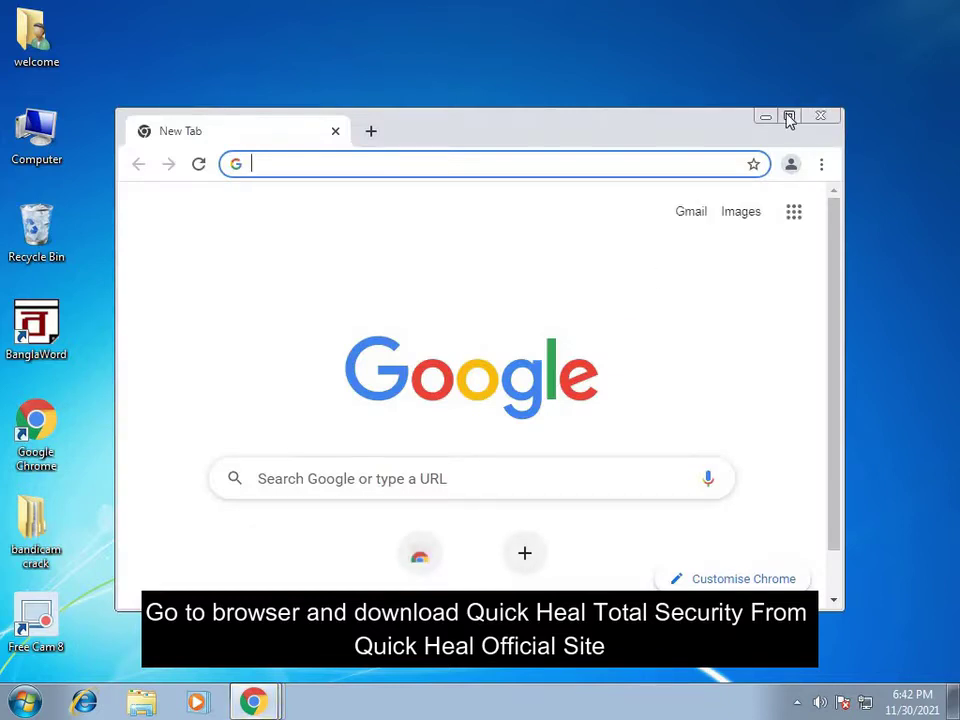
pyautogui.click(787, 117)
pyautogui.click(216, 55)
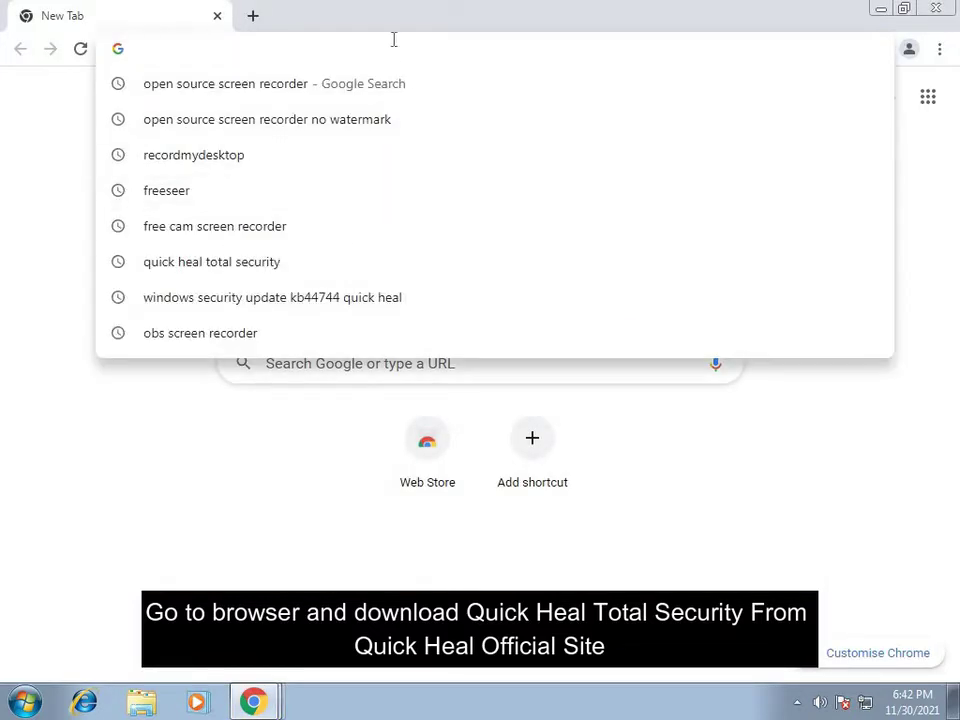
pyautogui.write('qui')
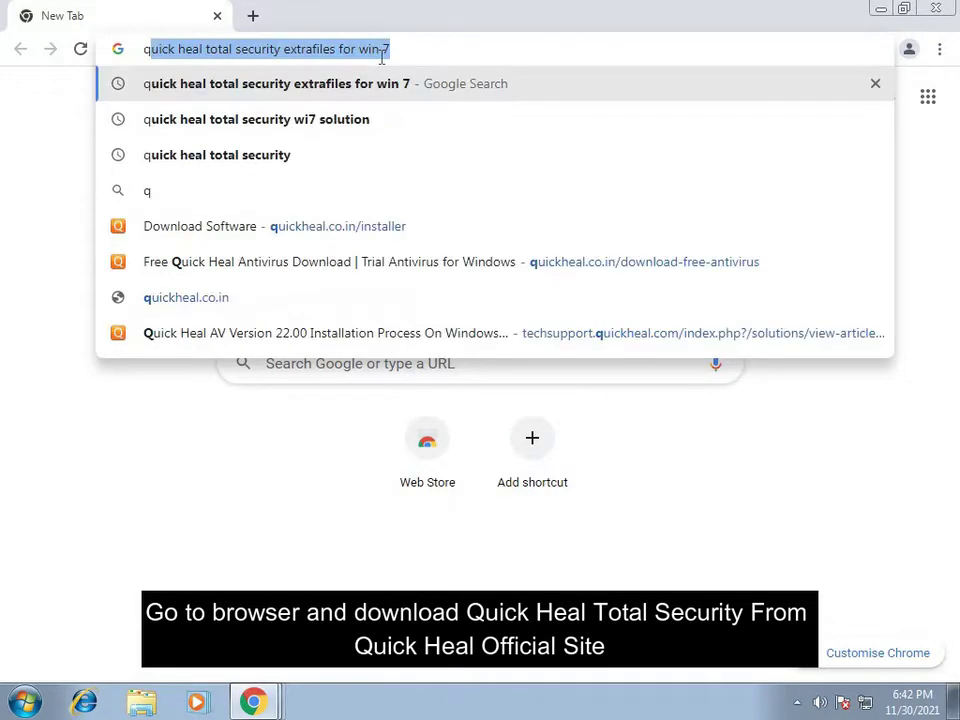
pyautogui.click(320, 91)
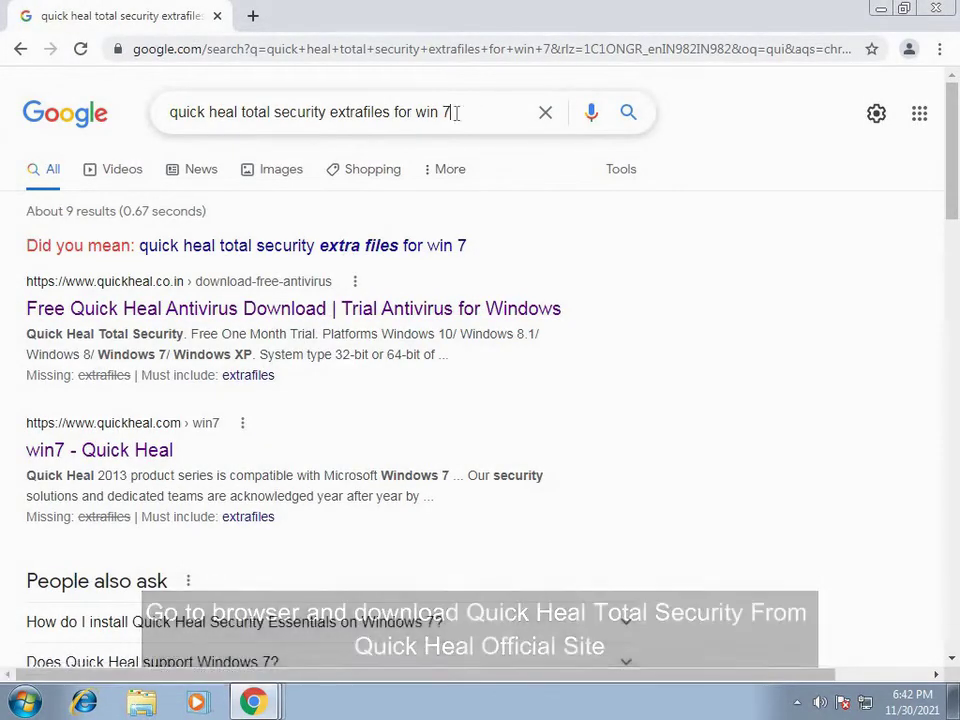
# Step: Trim the query to 'quick heal total security download' and run that search
pyautogui.moveTo(452, 112); pyautogui.dragTo(249, 137)
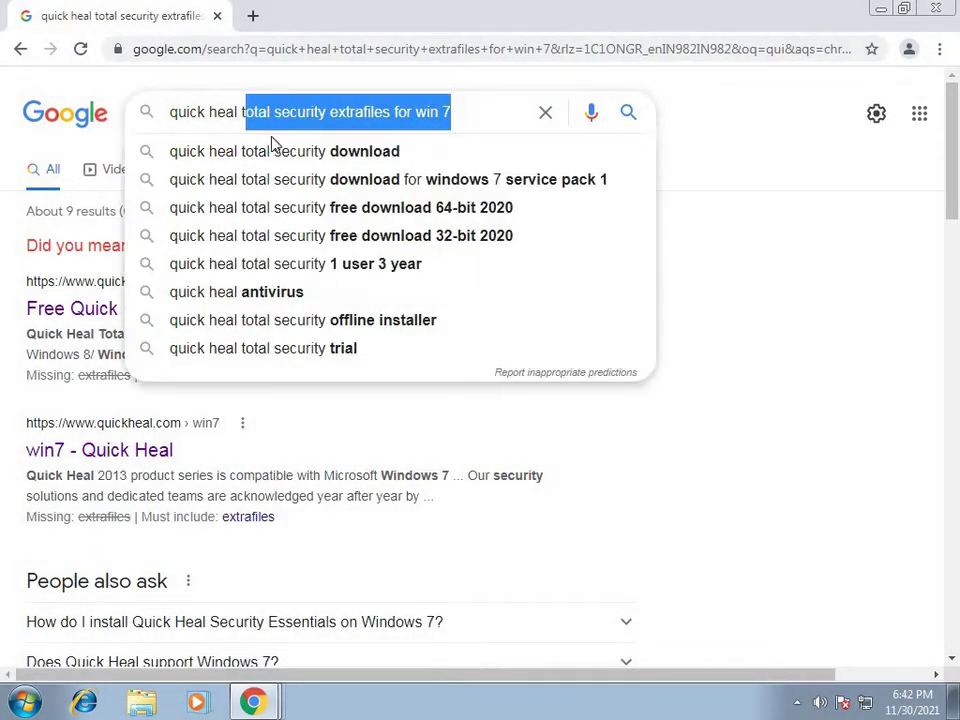
pyautogui.click(481, 115)
pyautogui.moveTo(484, 111); pyautogui.dragTo(330, 150)
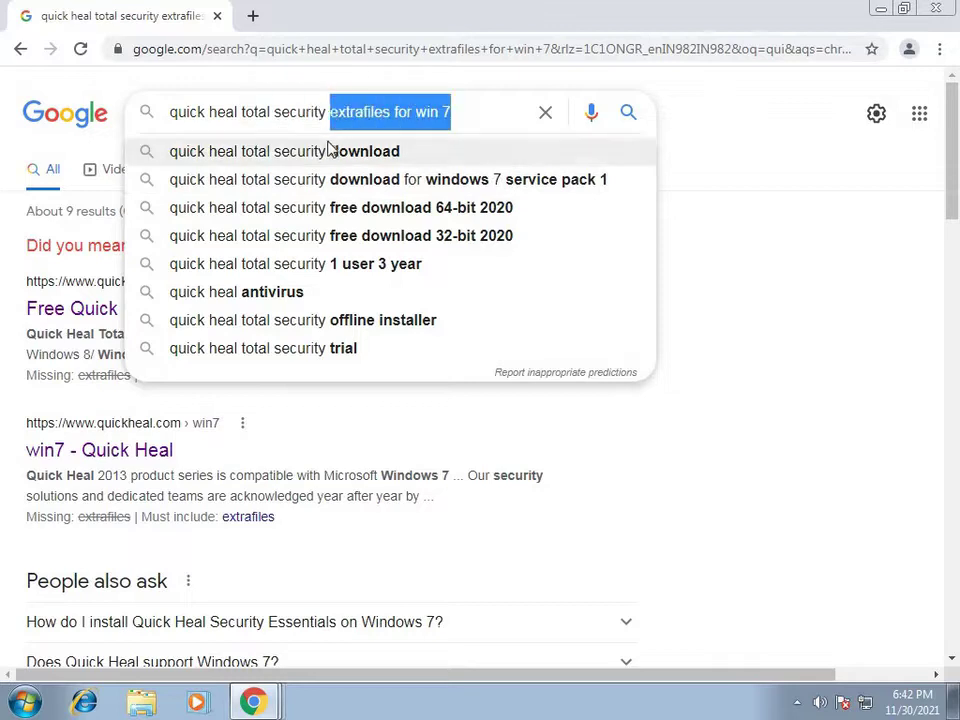
pyautogui.press('BackSpace')
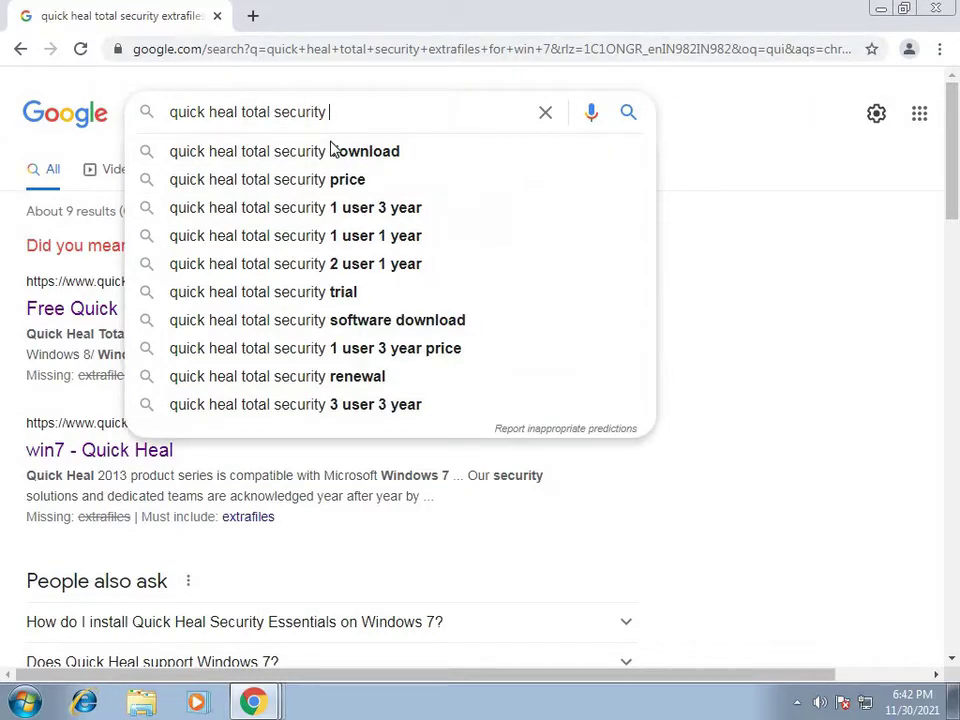
pyautogui.click(321, 160)
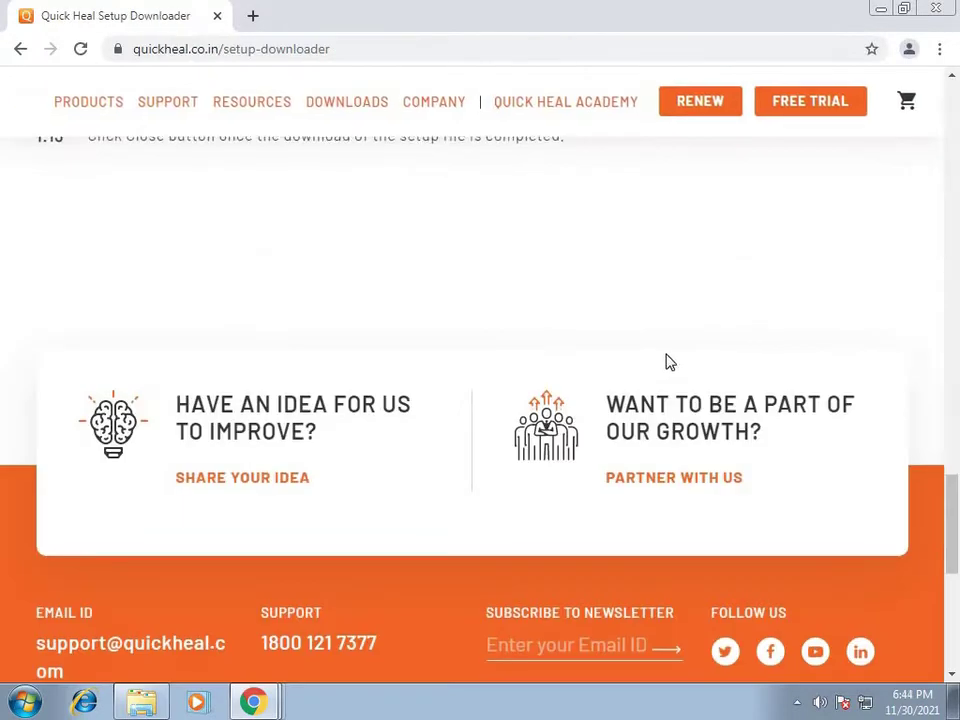
# Step: Go to the Quick Heal site's Downloads > Free Trial page
pyautogui.scroll(-4, 666, 362)
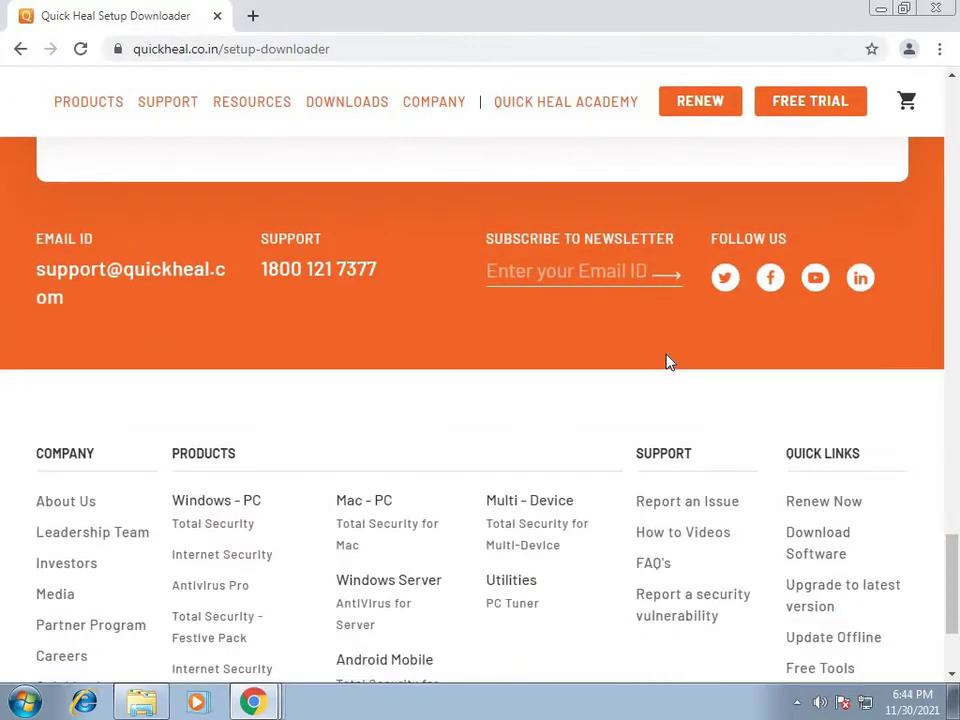
pyautogui.scroll(1, 666, 362)
pyautogui.scroll(9, 686, 360)
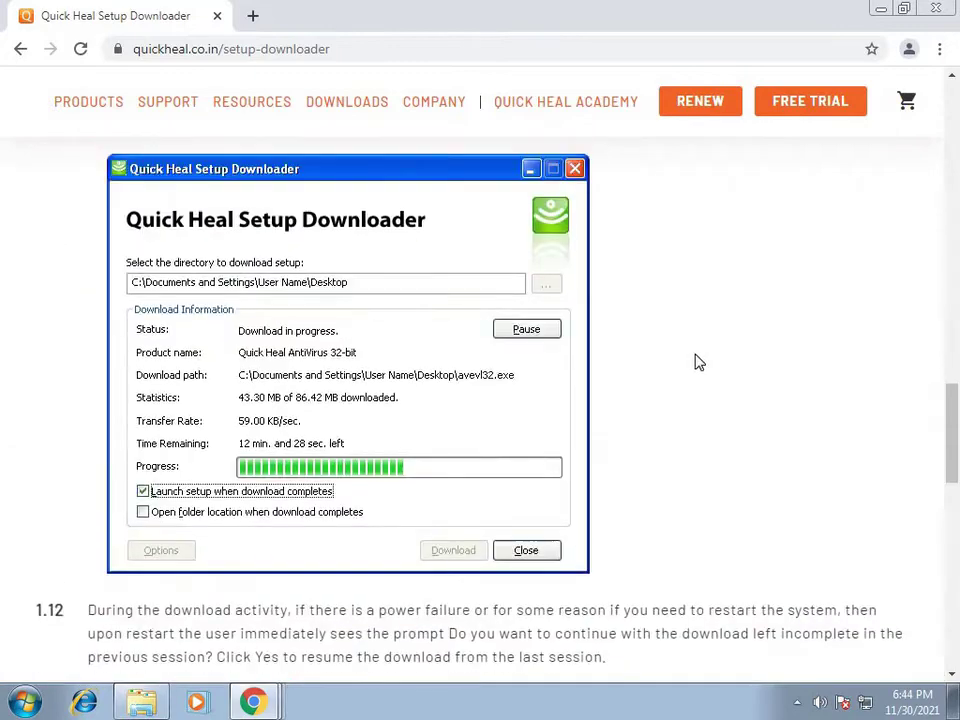
pyautogui.scroll(10, 698, 362)
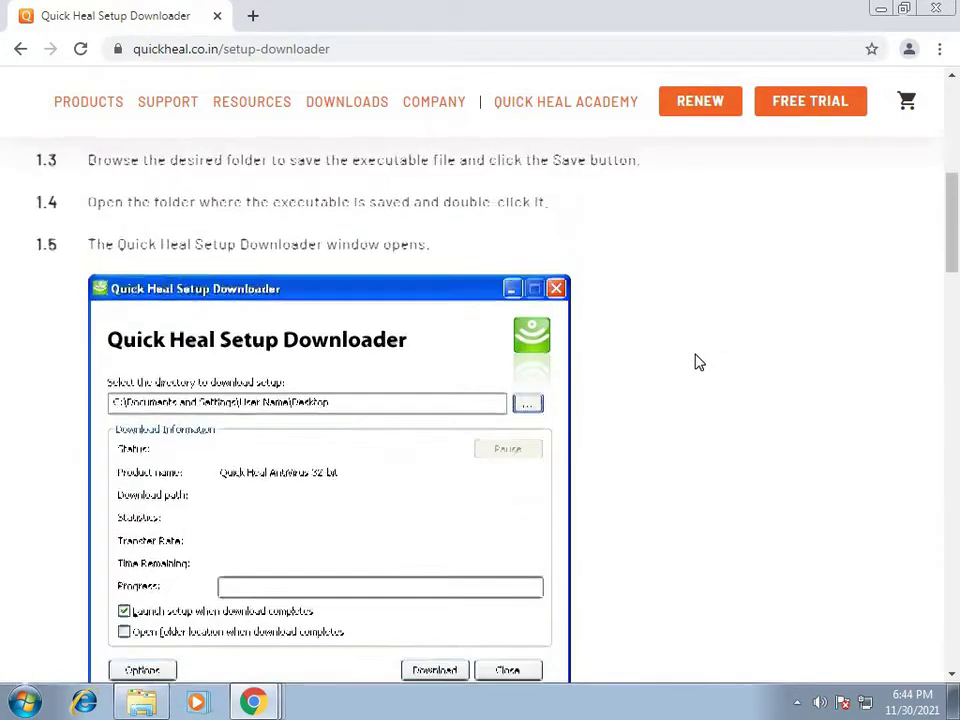
pyautogui.scroll(3, 698, 362)
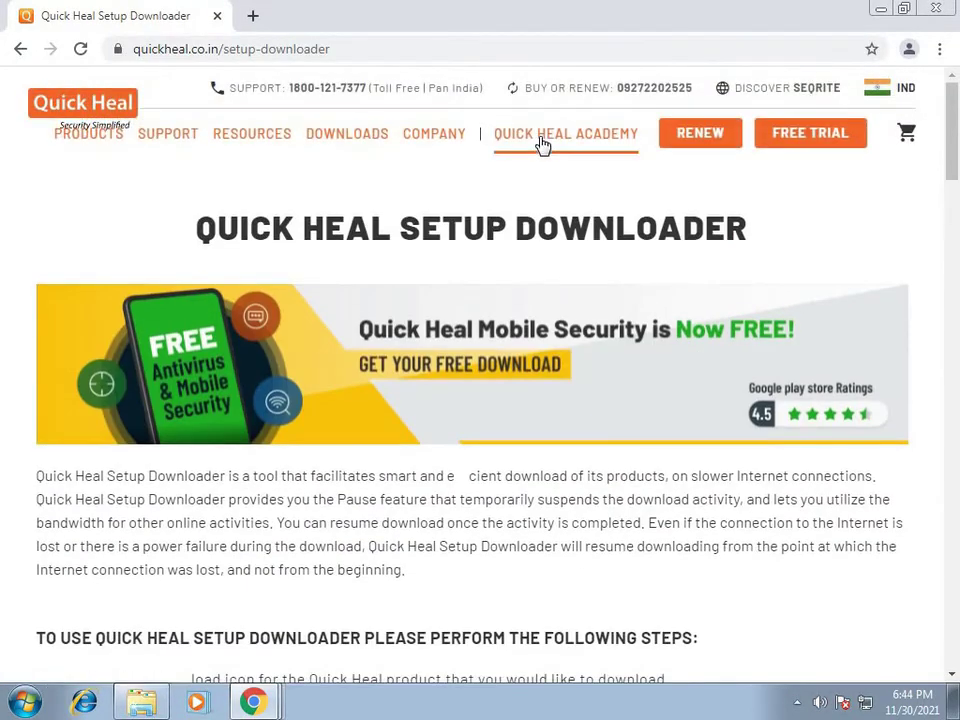
pyautogui.moveTo(364, 154)
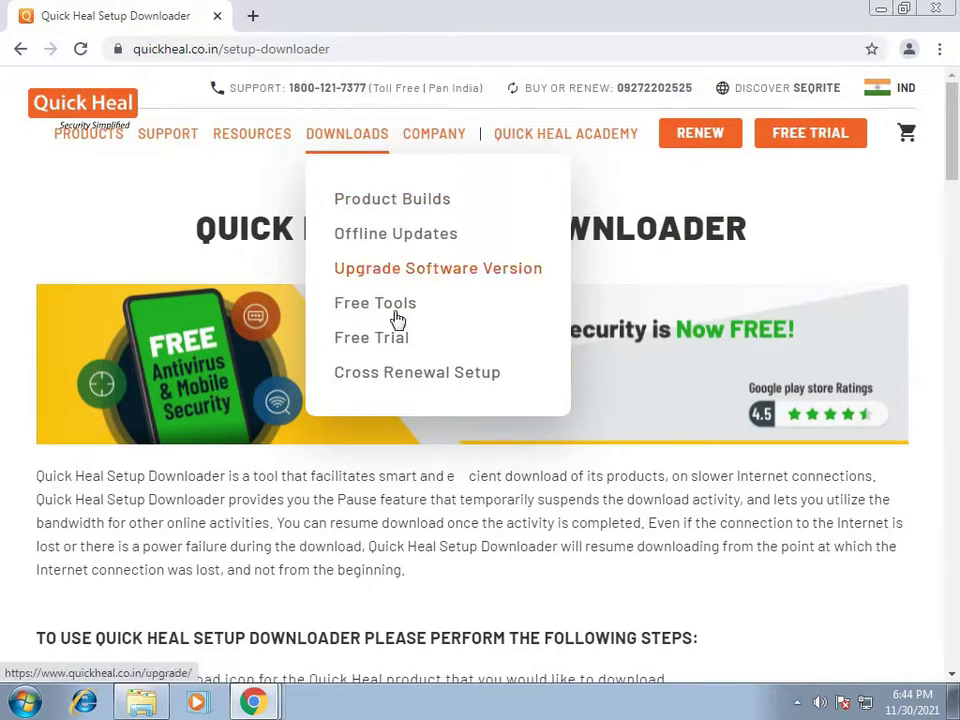
pyautogui.click(385, 341)
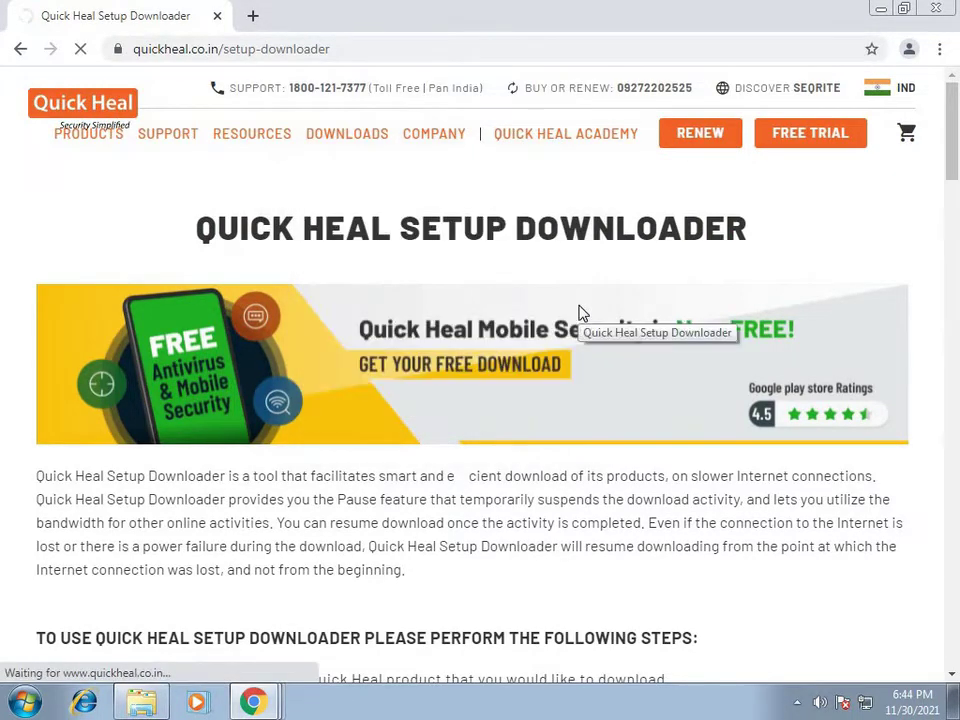
# Step: Download the Total Security trial installer QHTSFT.EXE and show it in its folder
pyautogui.scroll(-2, 556, 291)
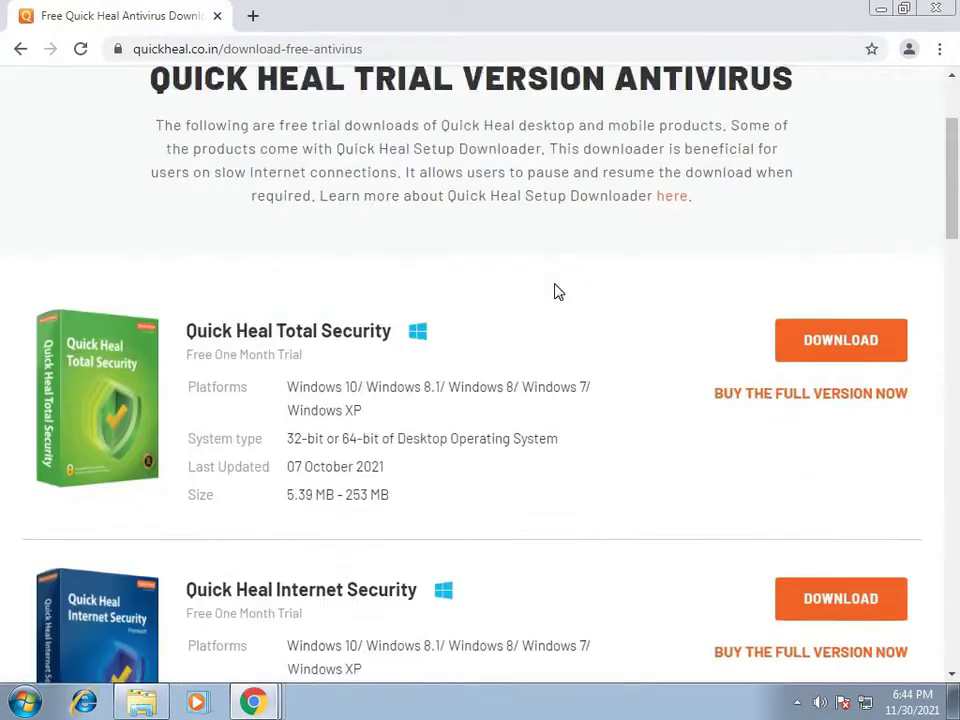
pyautogui.click(831, 342)
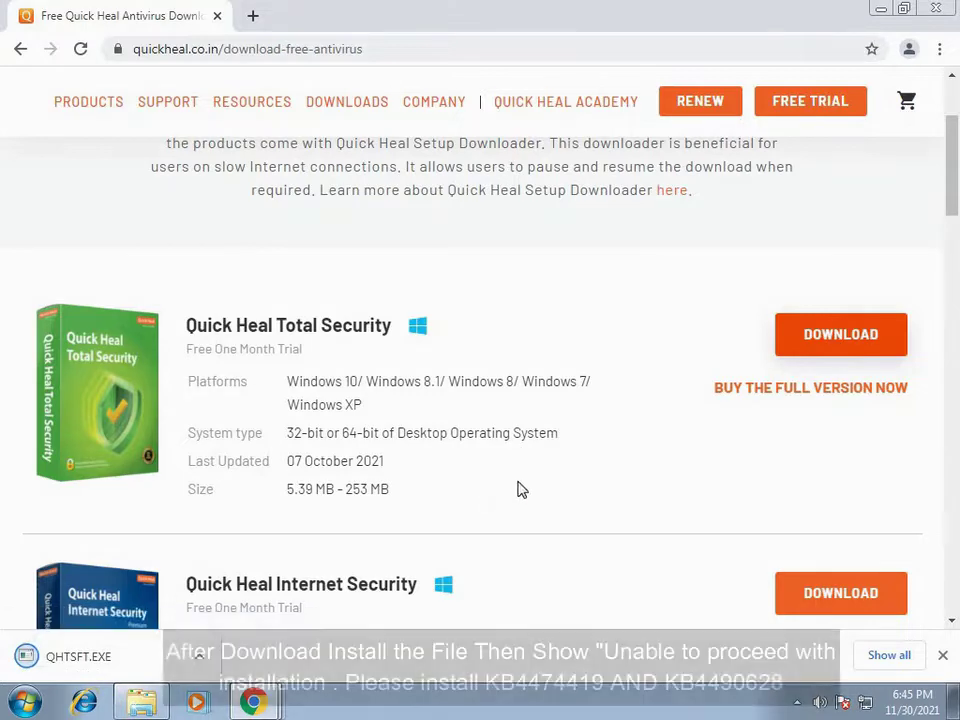
pyautogui.rightClick(184, 652)
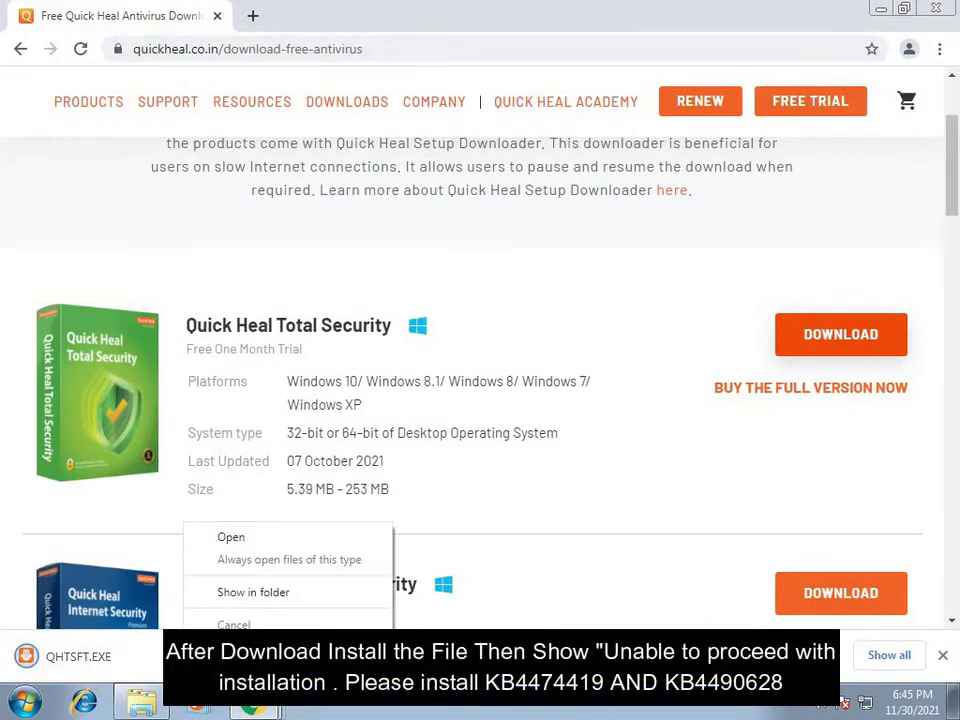
pyautogui.click(237, 603)
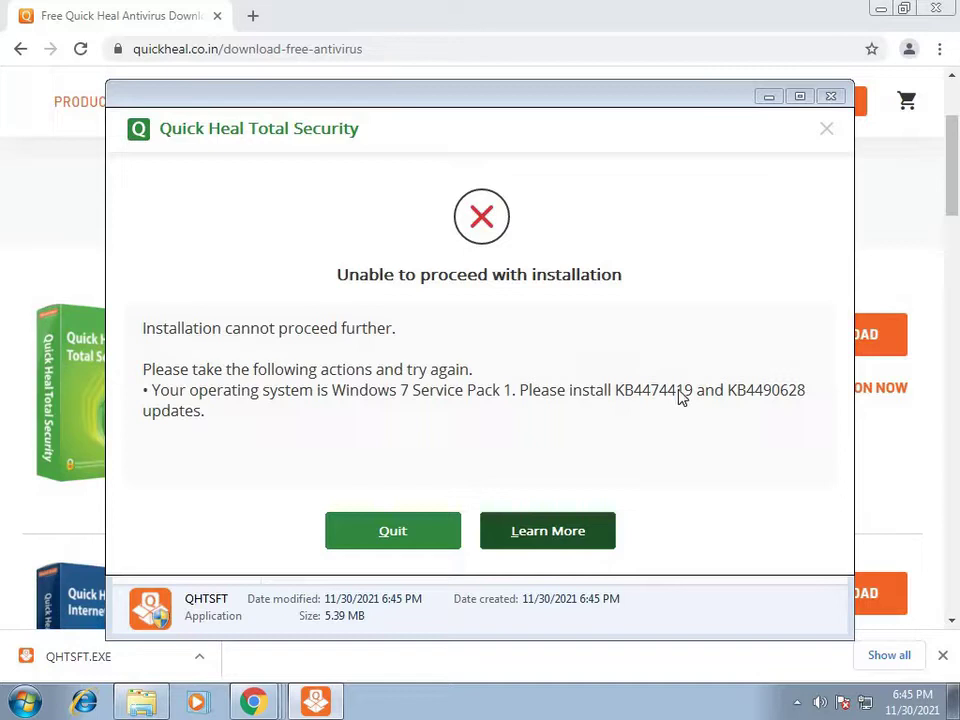
# Step: Quit the installer blocked by missing KB4474419/KB4490628 and close the Downloads folder
pyautogui.click(395, 533)
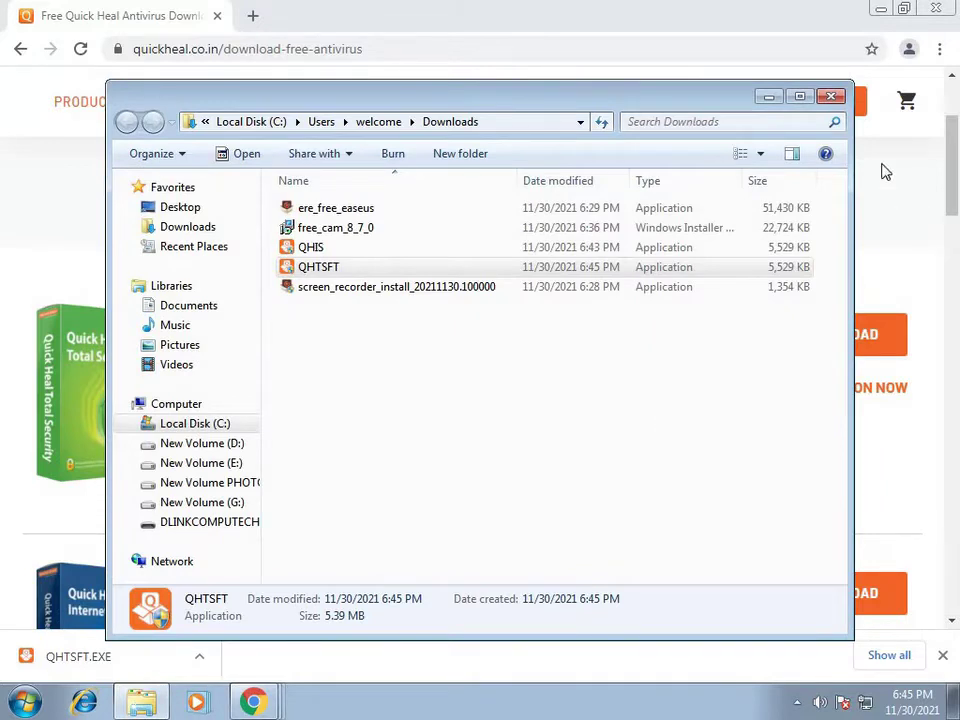
pyautogui.click(834, 99)
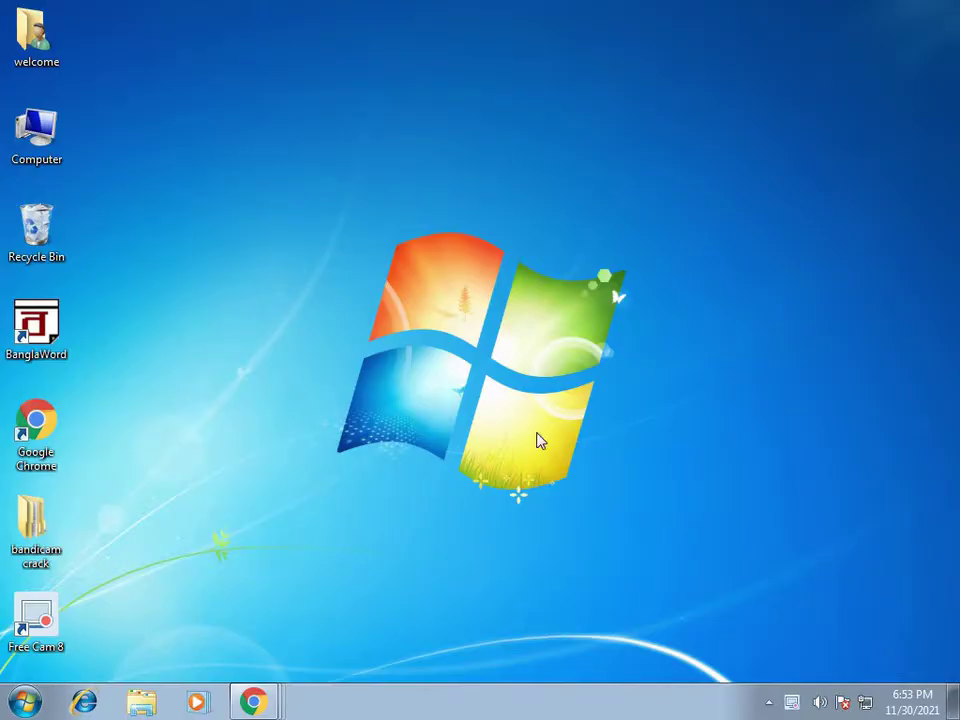
# Step: In a maximized Chrome window, search 'quick heal total security extrafiles for win 7'
pyautogui.doubleClick(36, 428)
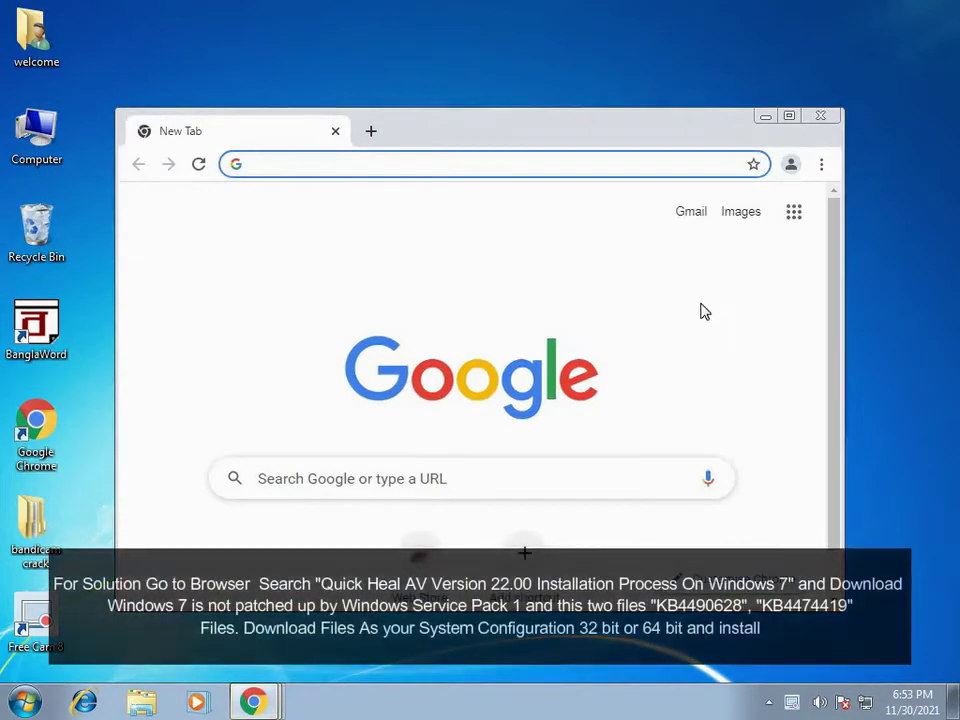
pyautogui.click(789, 117)
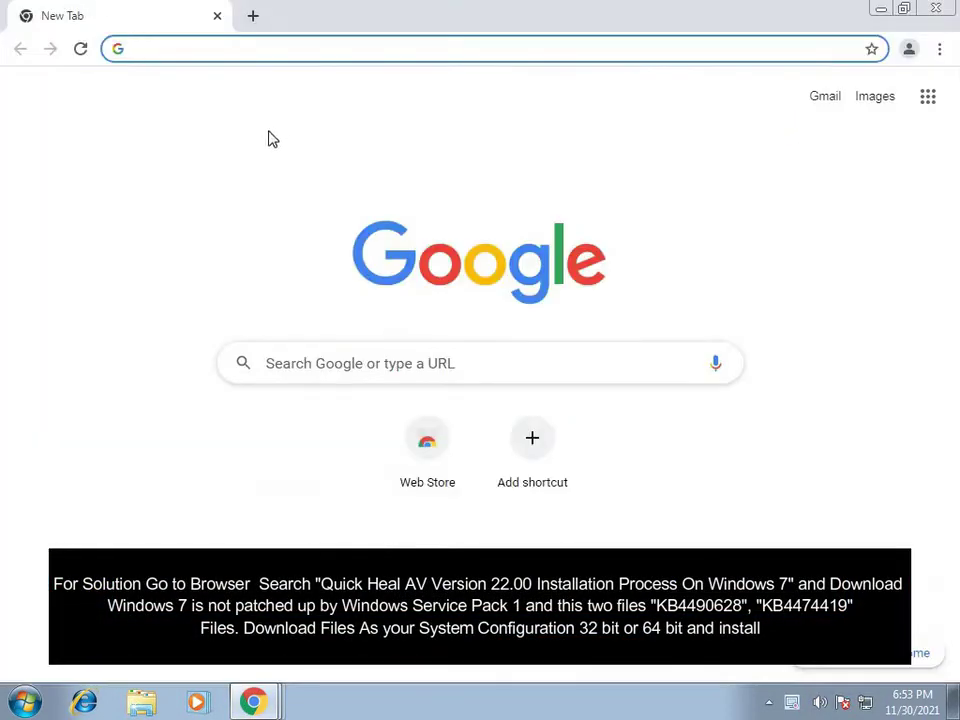
pyautogui.click(314, 363)
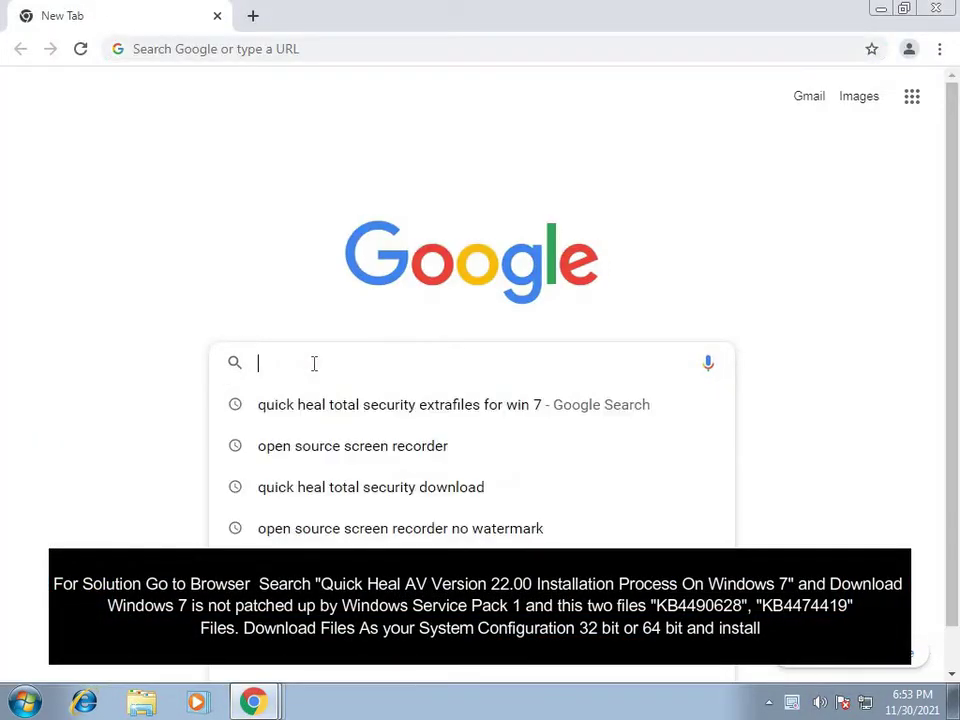
pyautogui.click(381, 409)
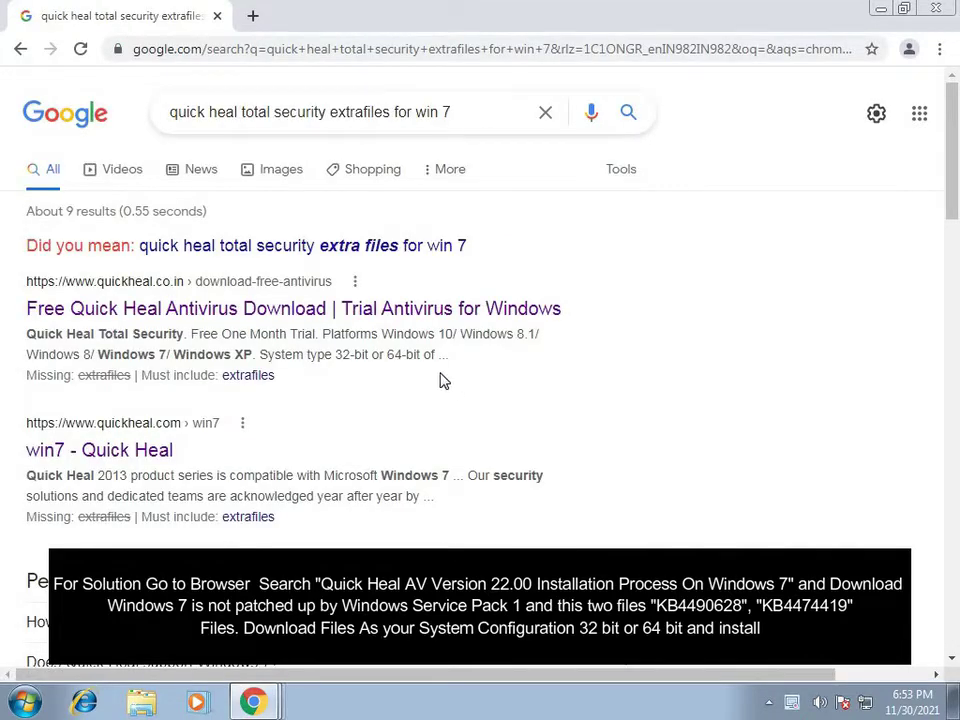
# Step: Open the 'Quick Heal AV Version 22.00 Installation Process On Windows 7' result
pyautogui.scroll(-2, 380, 386)
pyautogui.scroll(-3, 400, 378)
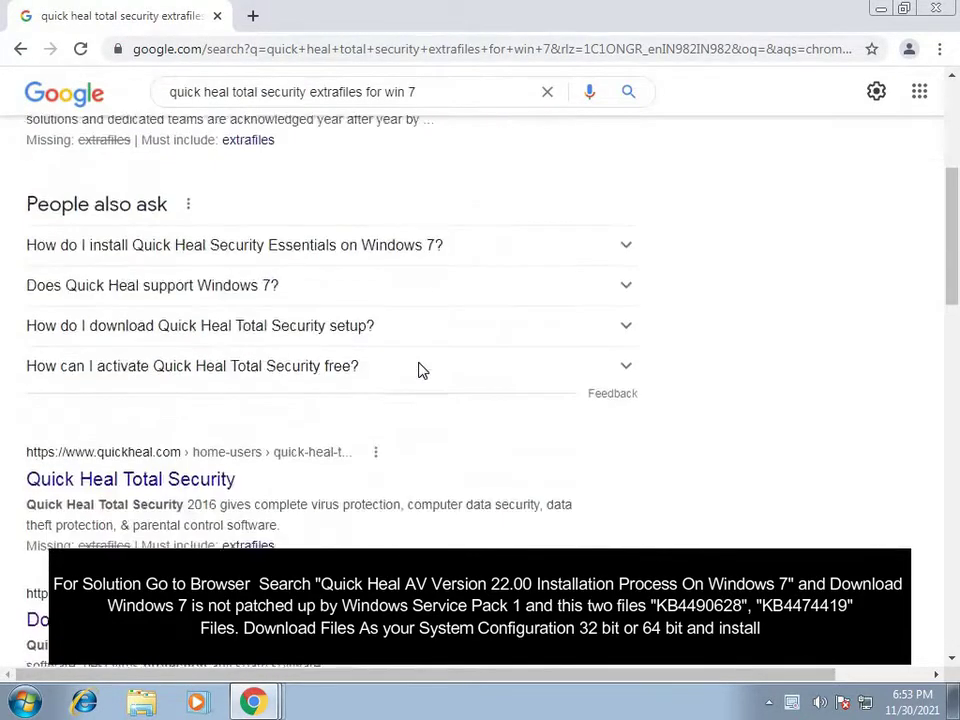
pyautogui.scroll(-2, 420, 368)
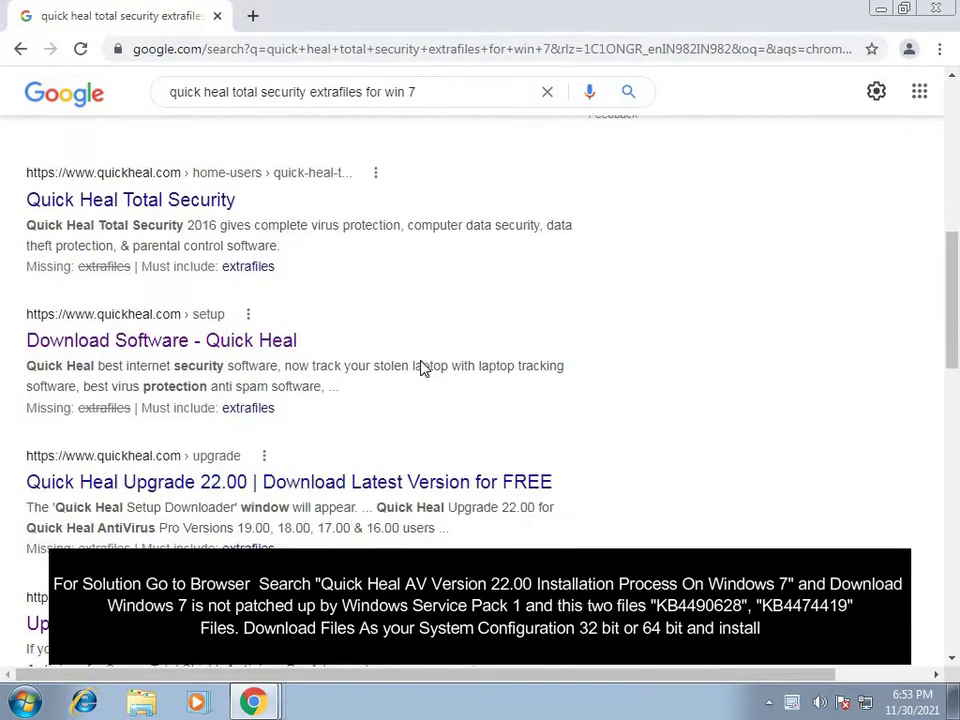
pyautogui.scroll(-1, 421, 361)
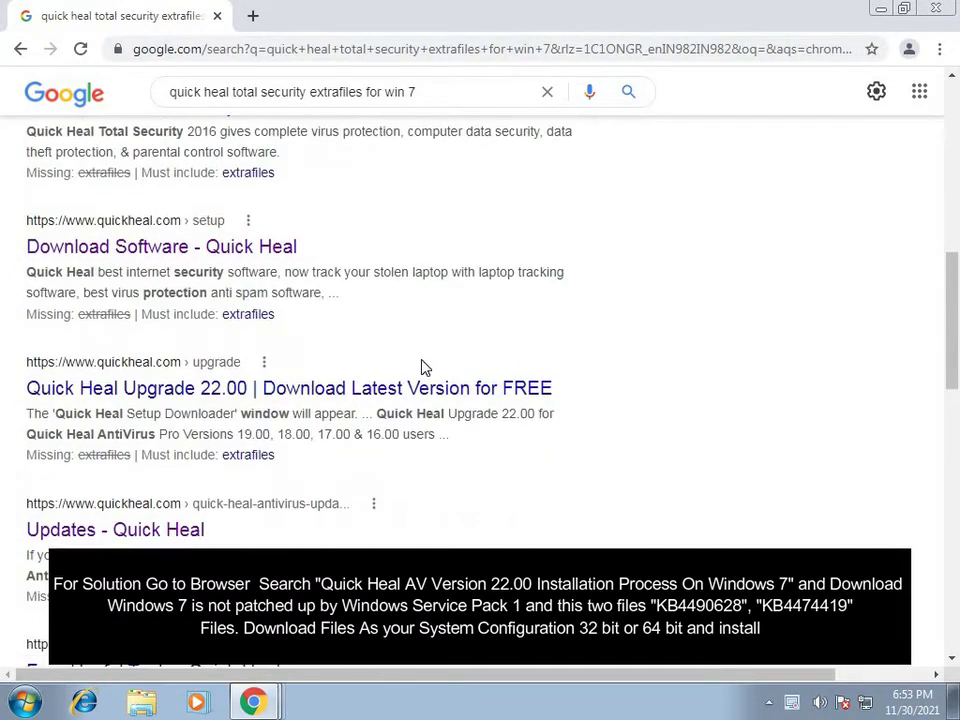
pyautogui.scroll(-2, 422, 362)
pyautogui.scroll(-2, 422, 368)
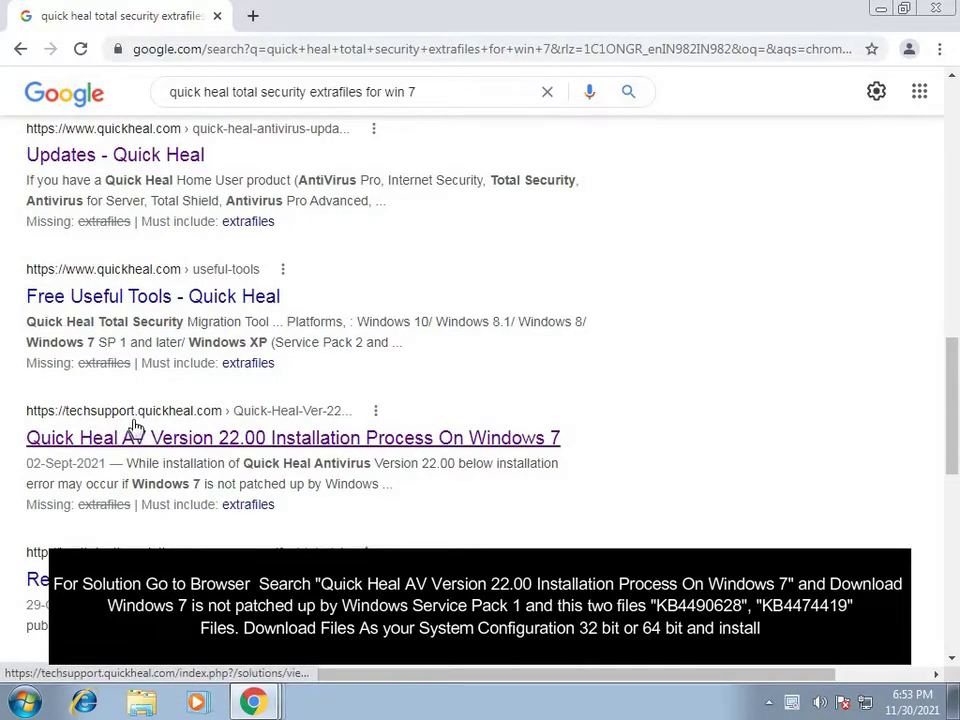
pyautogui.click(229, 443)
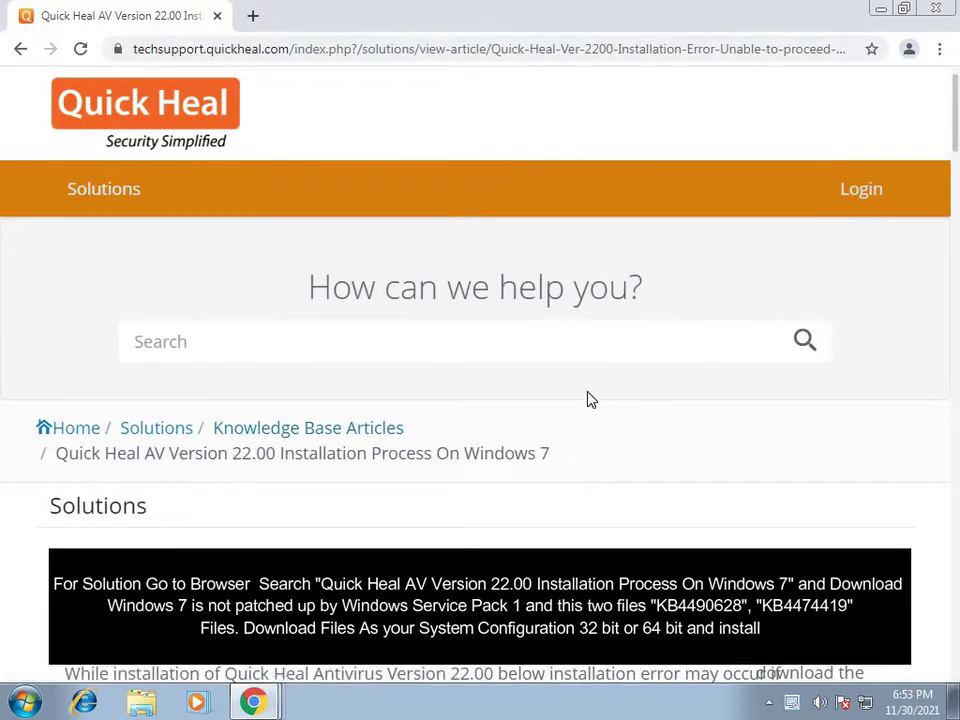
# Step: Scroll the article down to the Method #1 32-bit and 64-bit patch tool links
pyautogui.scroll(-2, 589, 399)
pyautogui.scroll(-6, 590, 390)
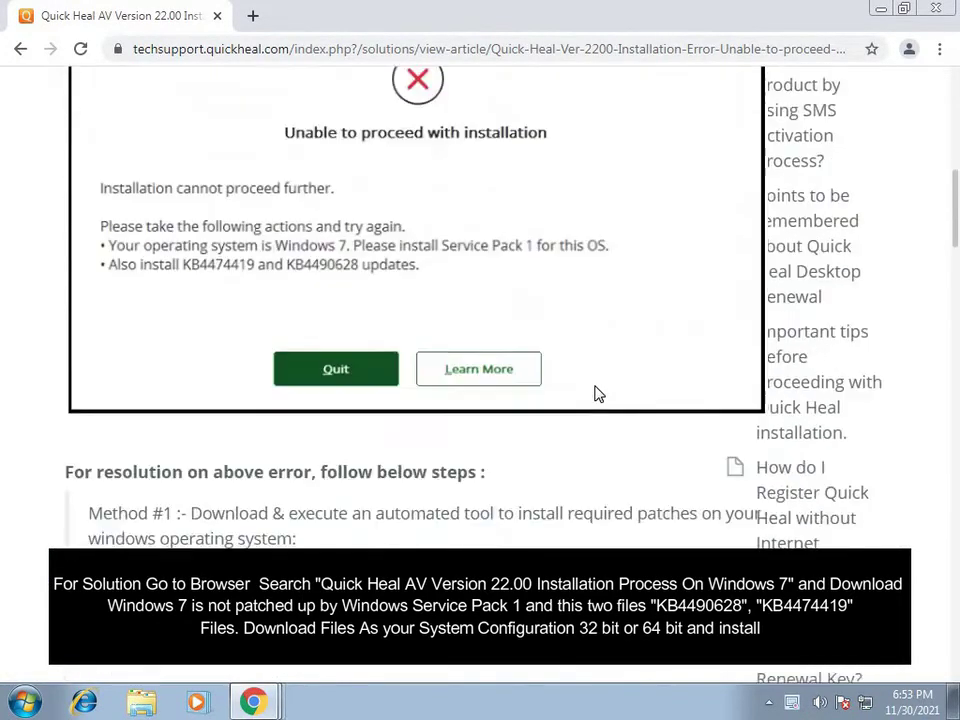
pyautogui.scroll(-2, 597, 394)
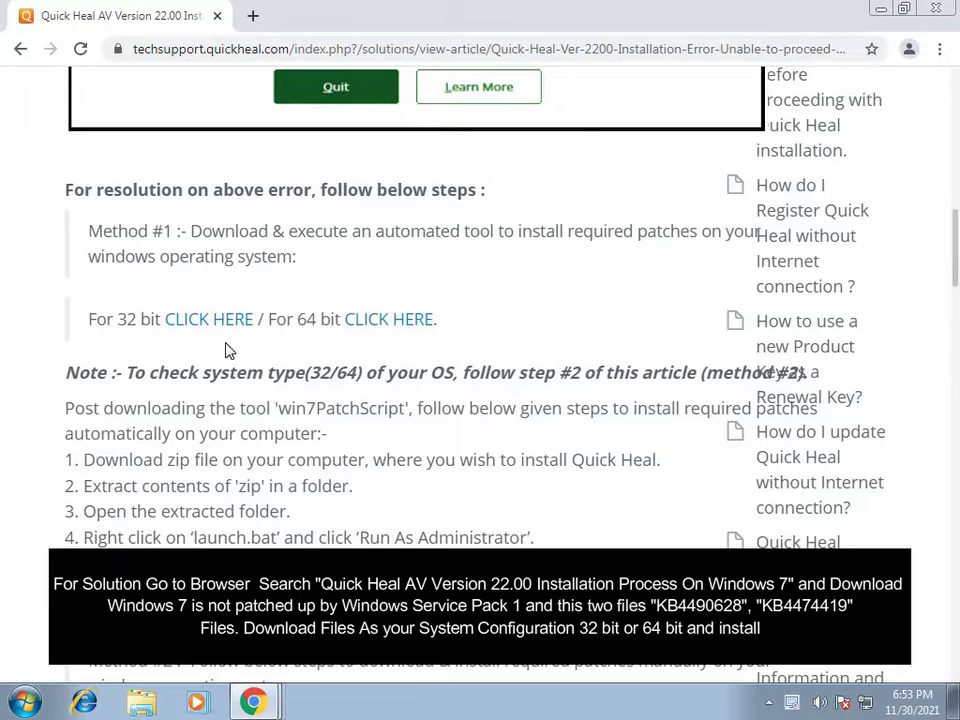
# Step: Download the 64-bit win7PatchScript patch tool from its CLICK HERE link
pyautogui.click(388, 322)
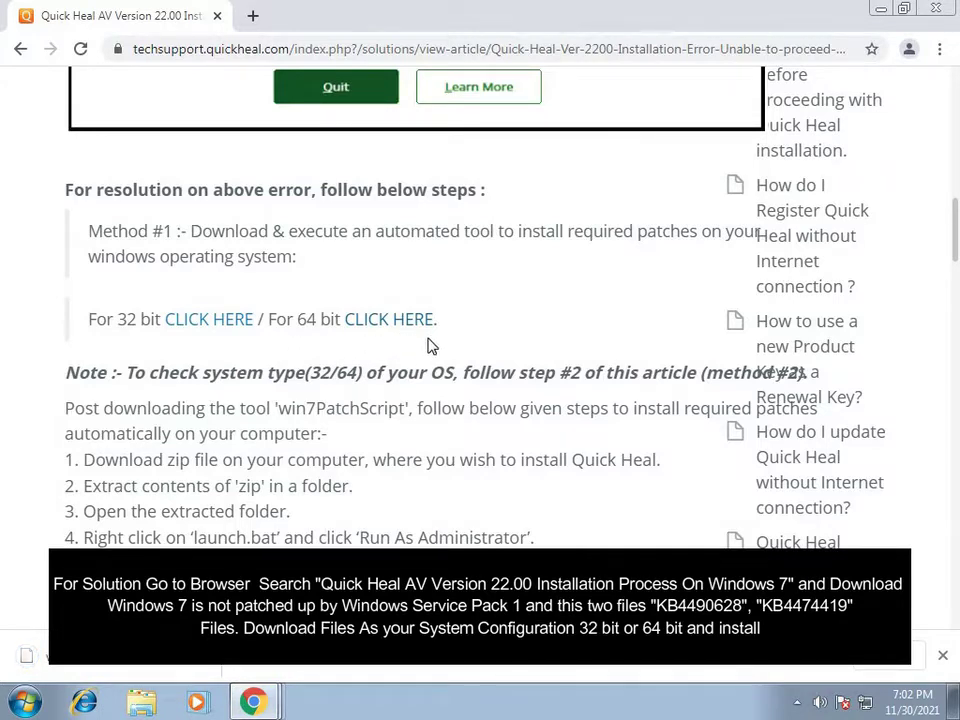
# Step: Show the finished download in its folder and copy win7PatchScript_x64.7z
pyautogui.rightClick(202, 668)
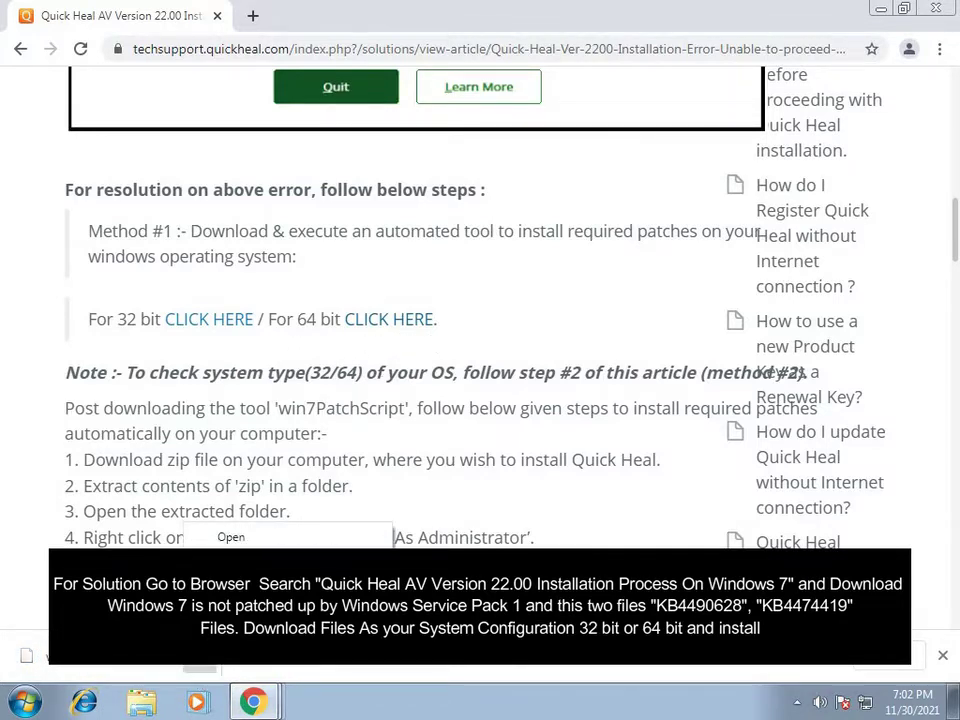
pyautogui.click(240, 578)
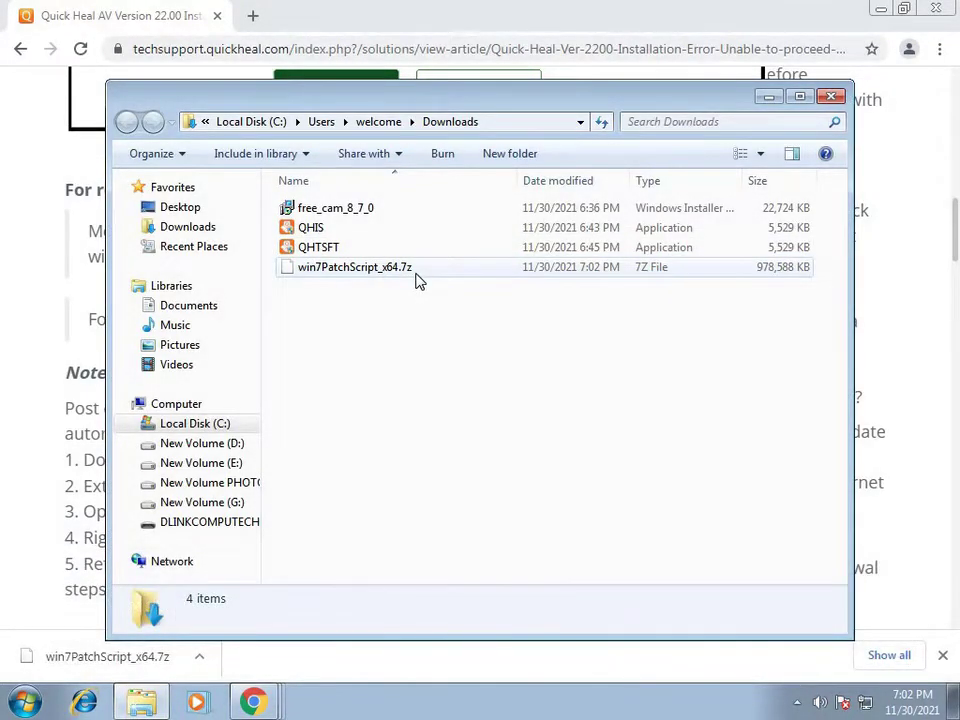
pyautogui.rightClick(418, 281)
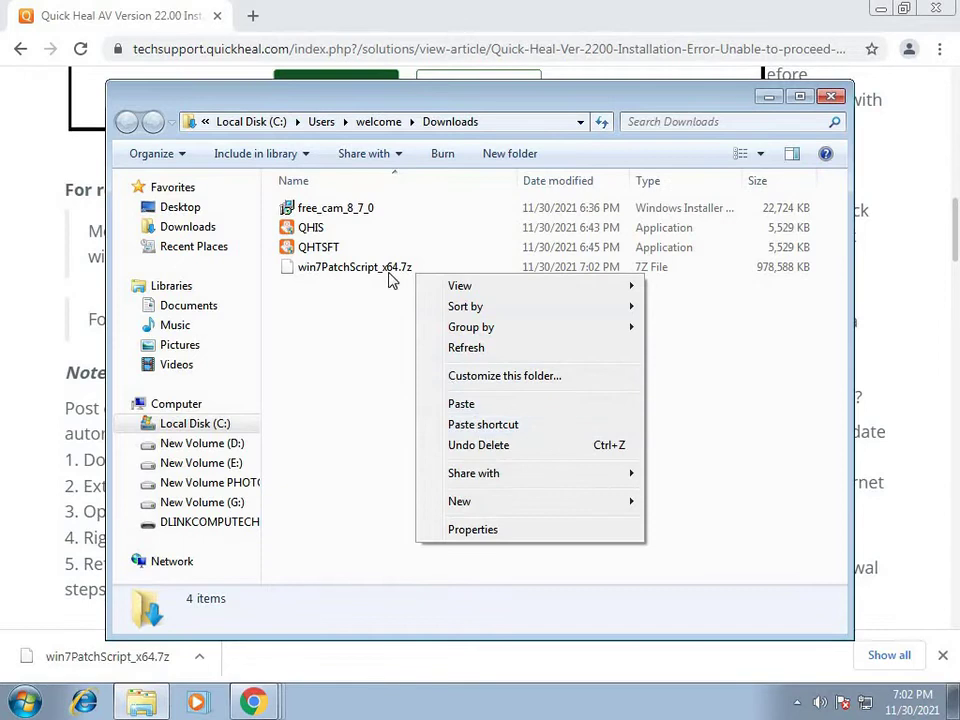
pyautogui.rightClick(390, 276)
pyautogui.click(454, 449)
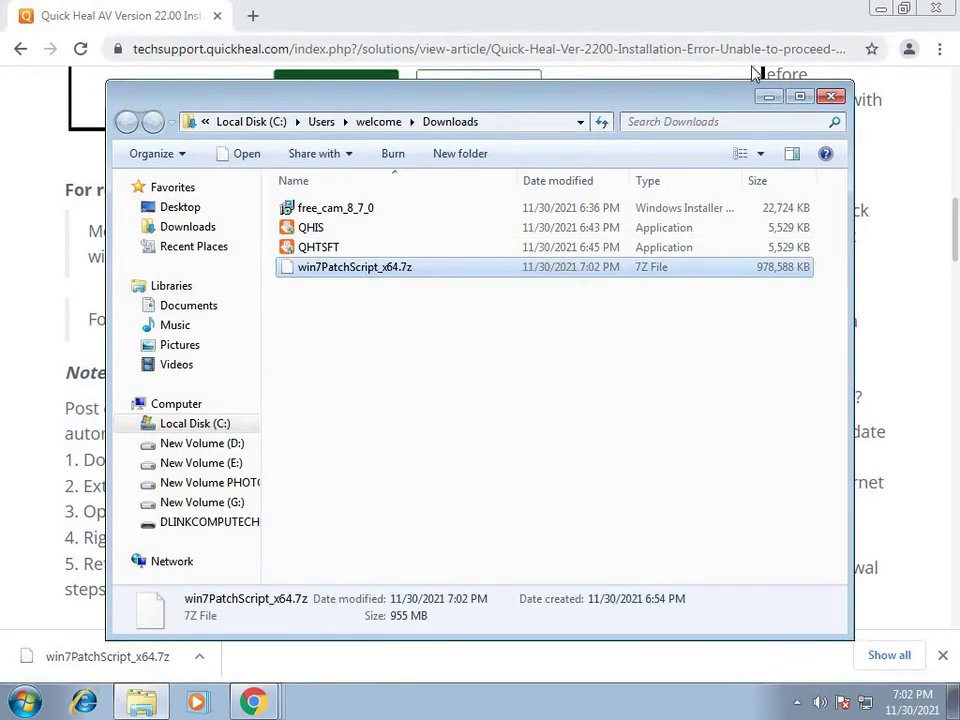
# Step: Minimize the Downloads folder and browser, then paste the archive onto the desktop
pyautogui.click(768, 97)
pyautogui.click(880, 9)
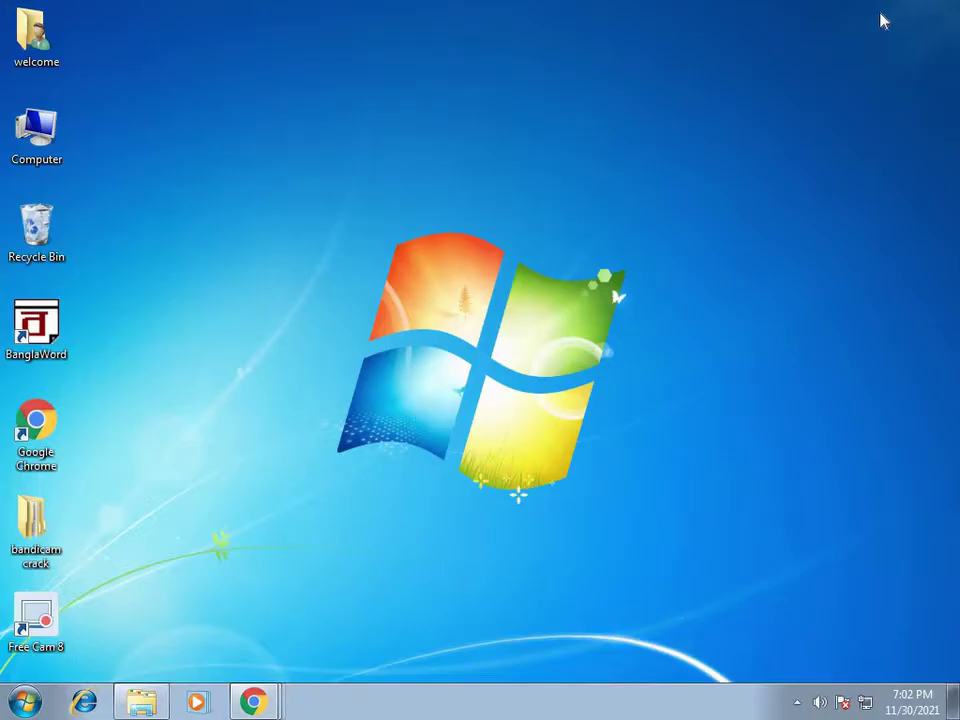
pyautogui.rightClick(737, 116)
pyautogui.click(789, 192)
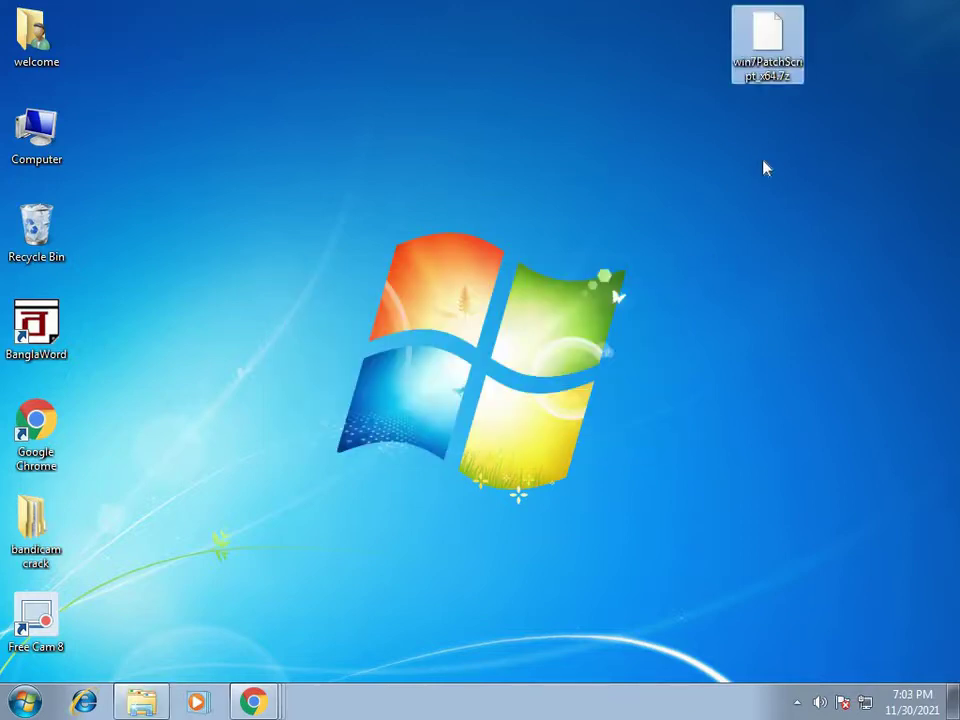
# Step: Extract win7PatchScript_x64.7z with 7-Zip into a win7PatchScript_x64 folder on the Desktop
pyautogui.rightClick(767, 57)
pyautogui.moveTo(769, 88)
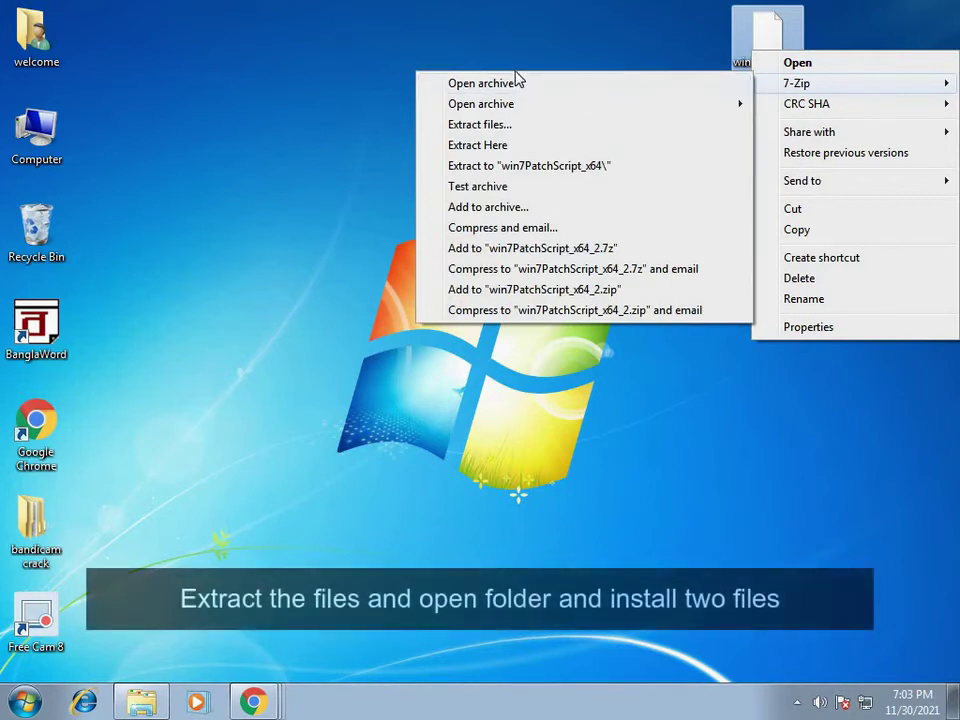
pyautogui.click(490, 125)
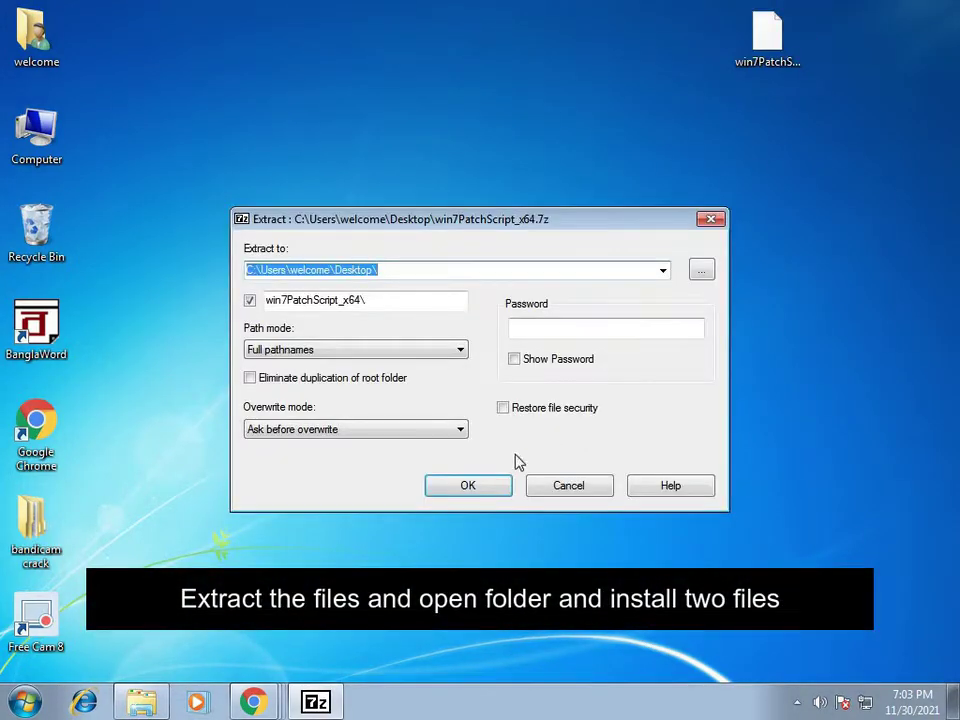
pyautogui.click(467, 488)
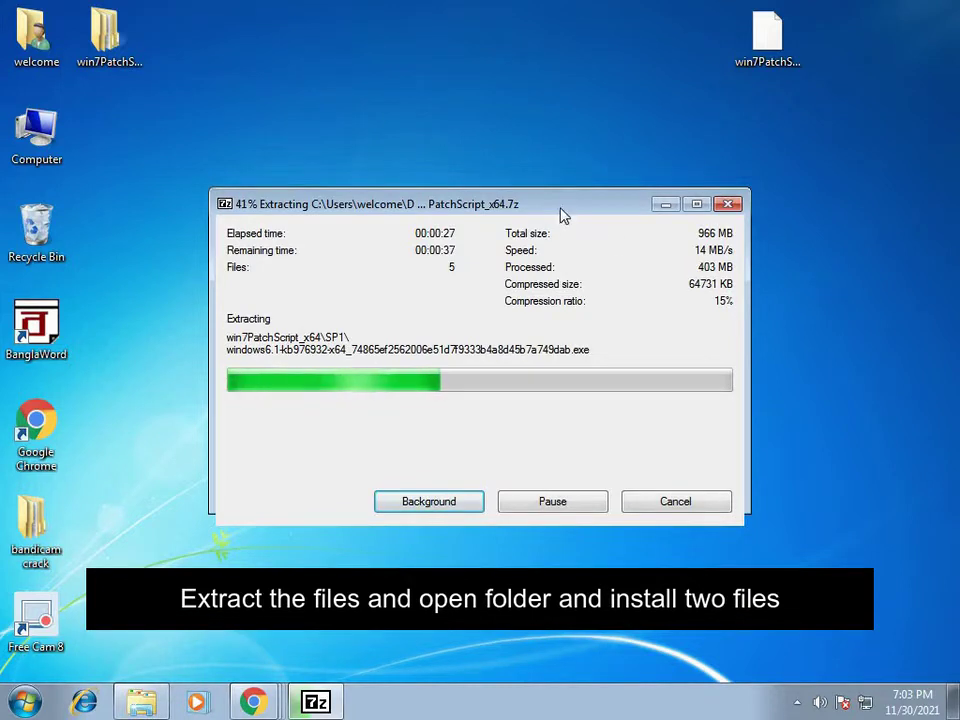
# Step: Move the 7-Zip extraction progress window aside while the archive unpacks
pyautogui.moveTo(564, 214); pyautogui.dragTo(588, 201)
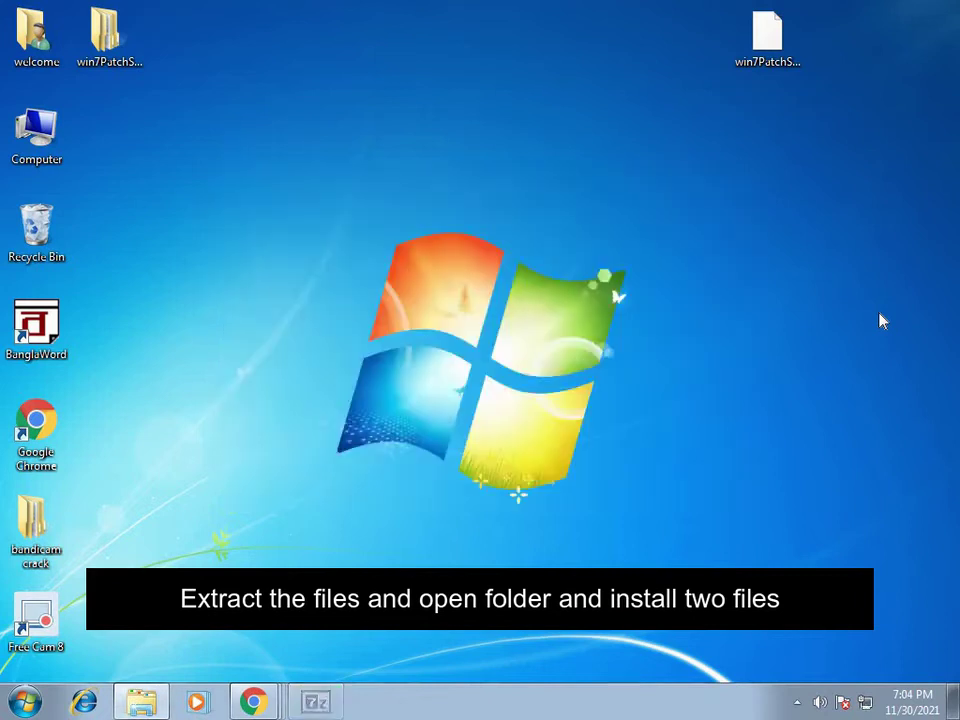
# Step: Browse through win7PatchScript_x64 into KB4474419 and launch the windows6.1-kb4474419 update package
pyautogui.doubleClick(101, 50)
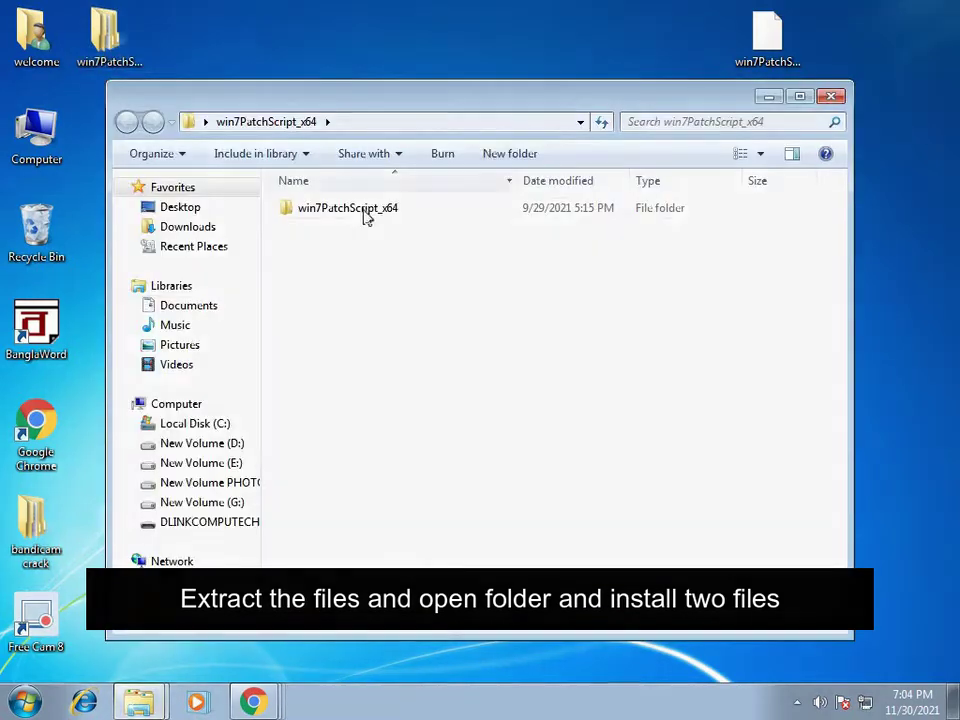
pyautogui.doubleClick(360, 214)
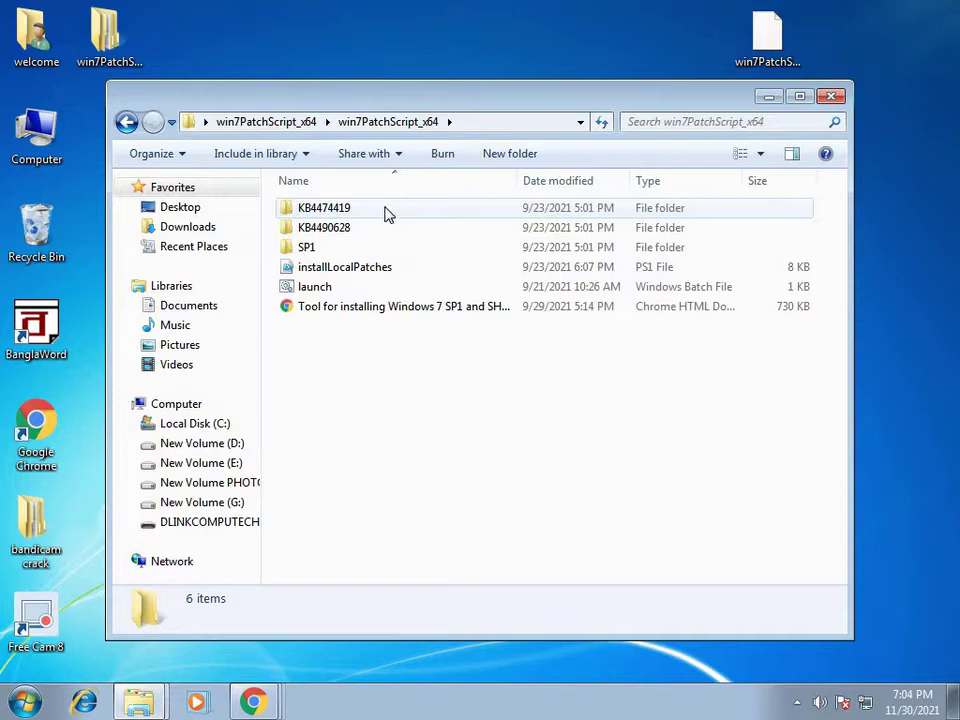
pyautogui.doubleClick(388, 213)
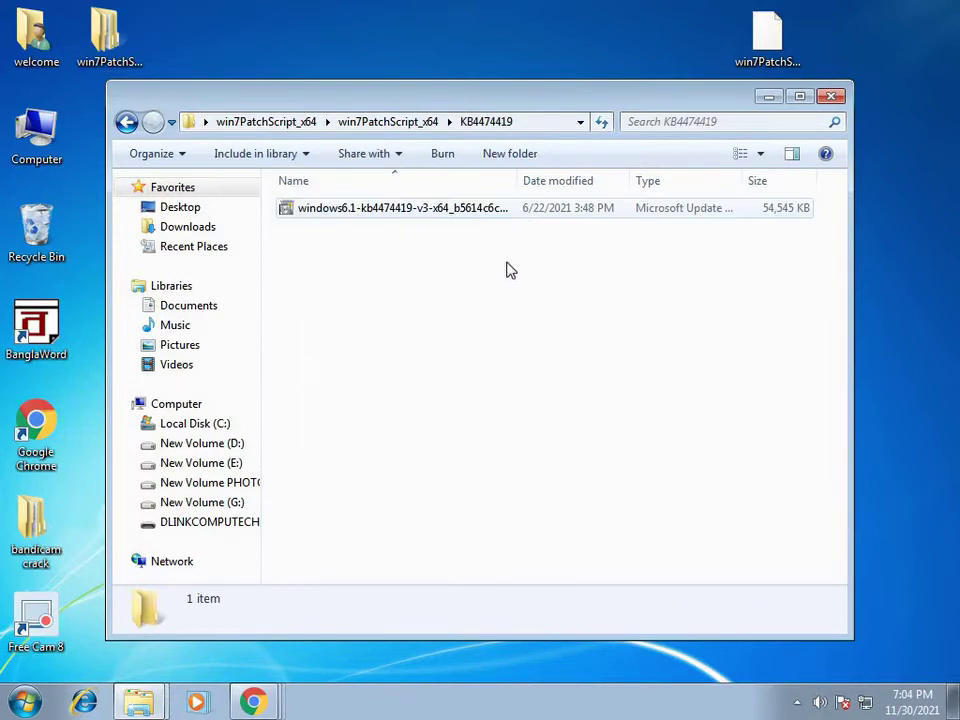
pyautogui.doubleClick(440, 214)
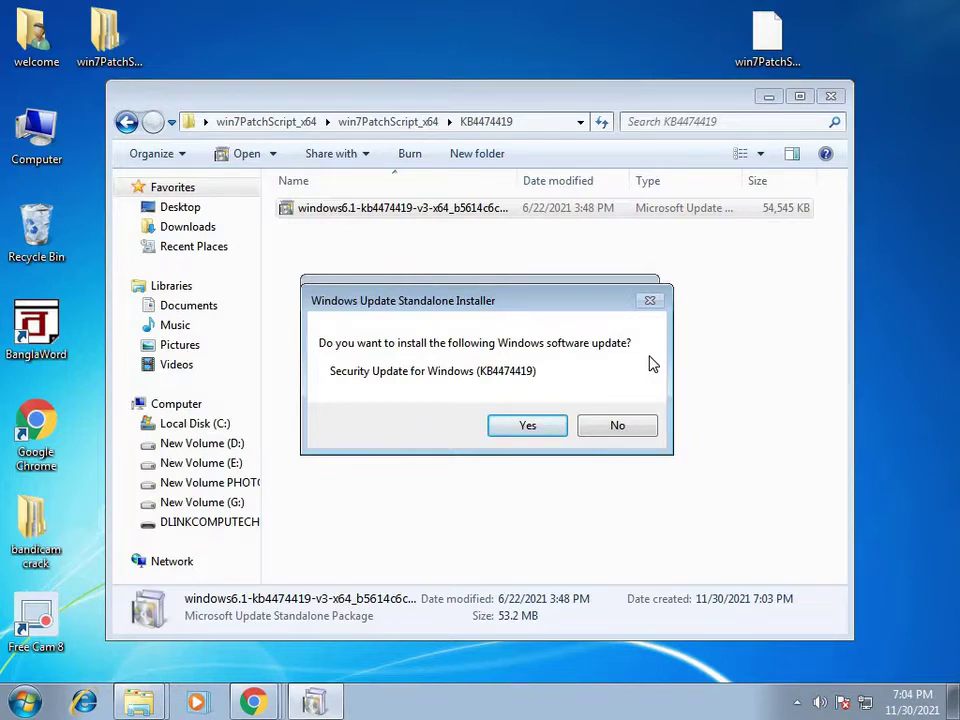
# Step: Confirm installing security update KB4474419 and close the Installation complete notice
pyautogui.click(528, 428)
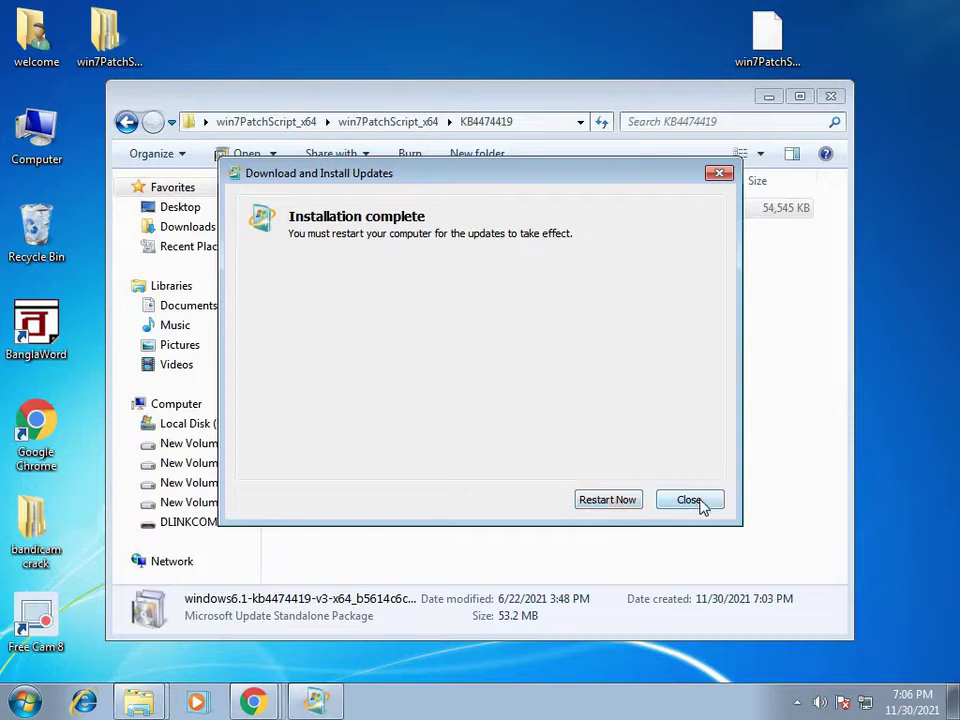
pyautogui.click(768, 497)
pyautogui.click(690, 499)
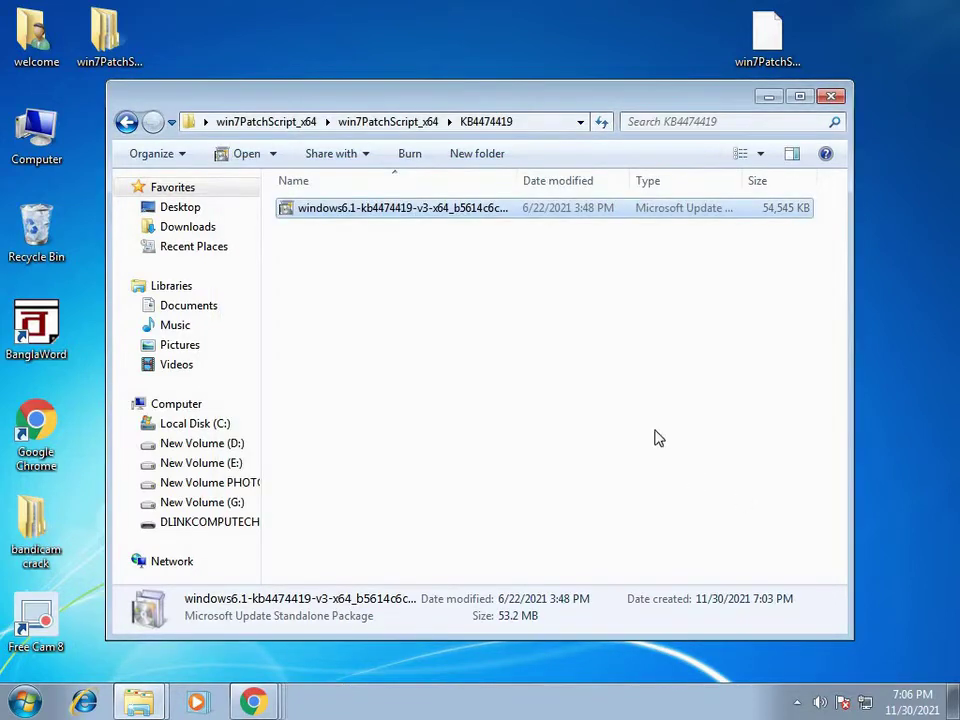
# Step: Go back, launch the .msu in the KB4490628 folder, confirm installing it, and close the completion notice
pyautogui.click(127, 122)
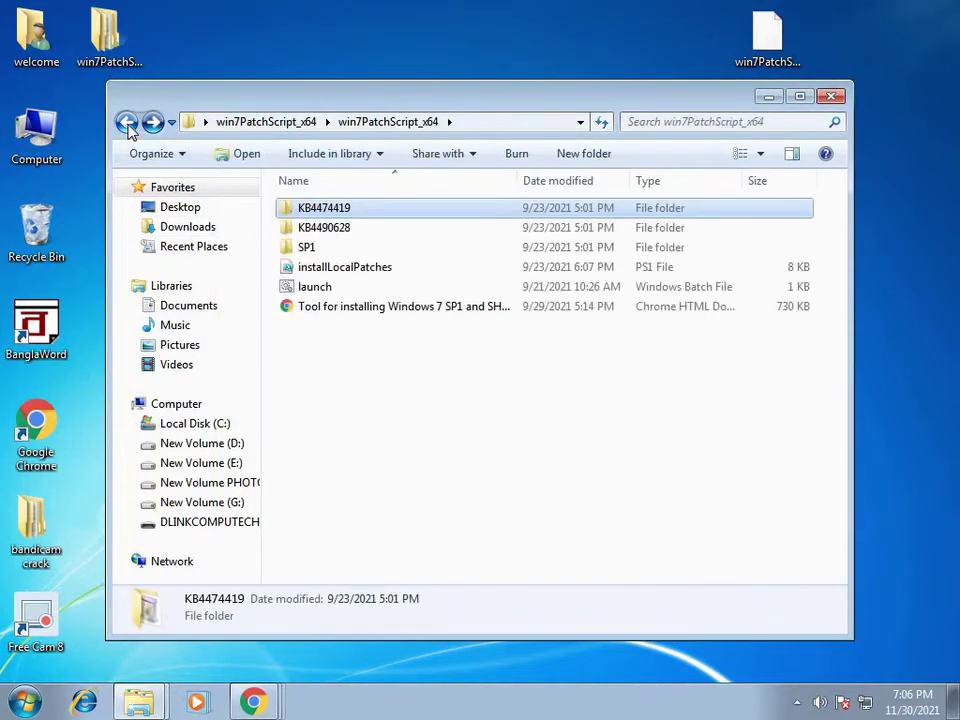
pyautogui.doubleClick(365, 237)
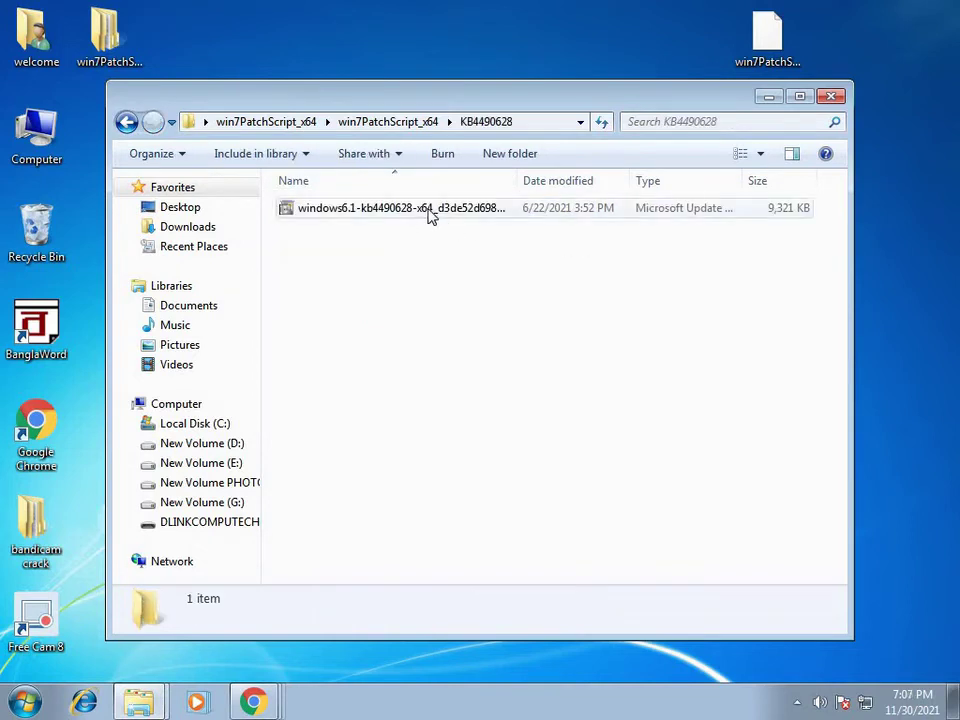
pyautogui.click(430, 216)
pyautogui.doubleClick(430, 216)
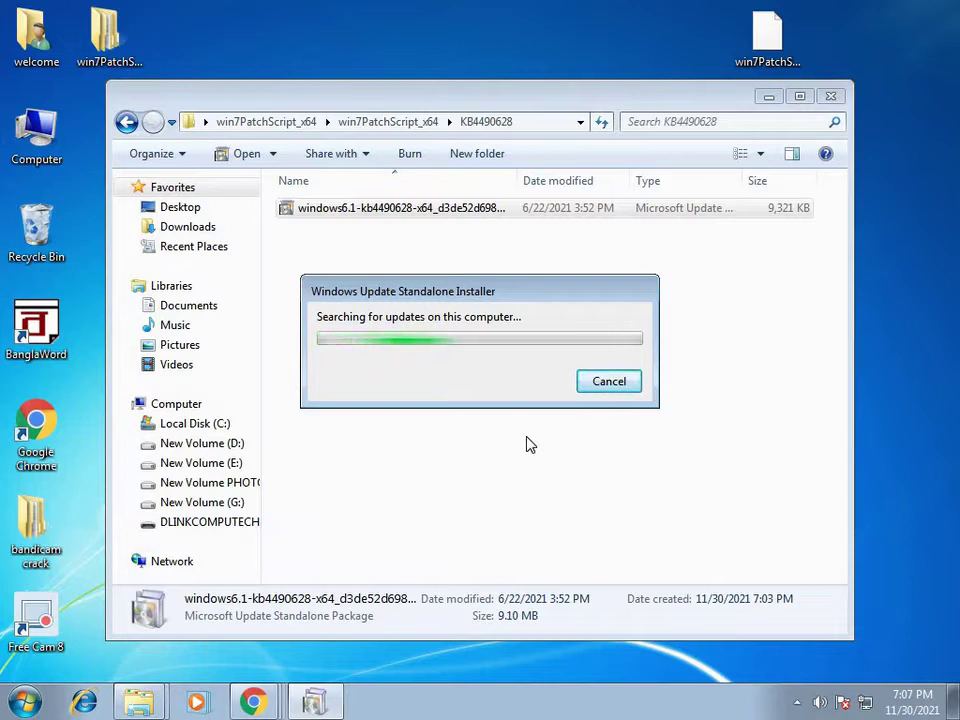
pyautogui.click(530, 430)
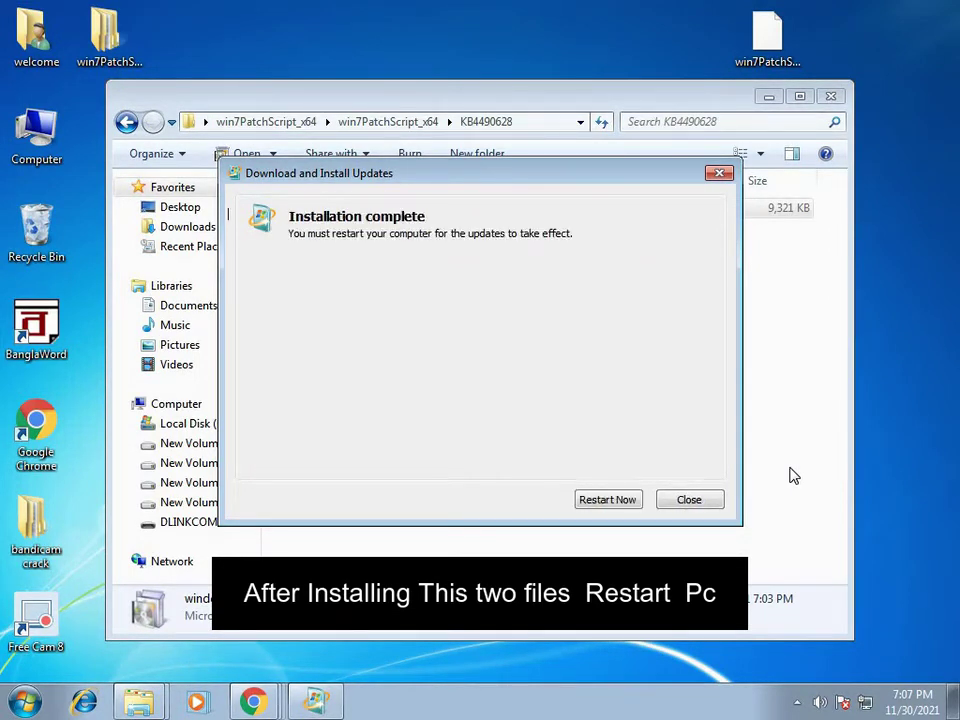
pyautogui.click(708, 500)
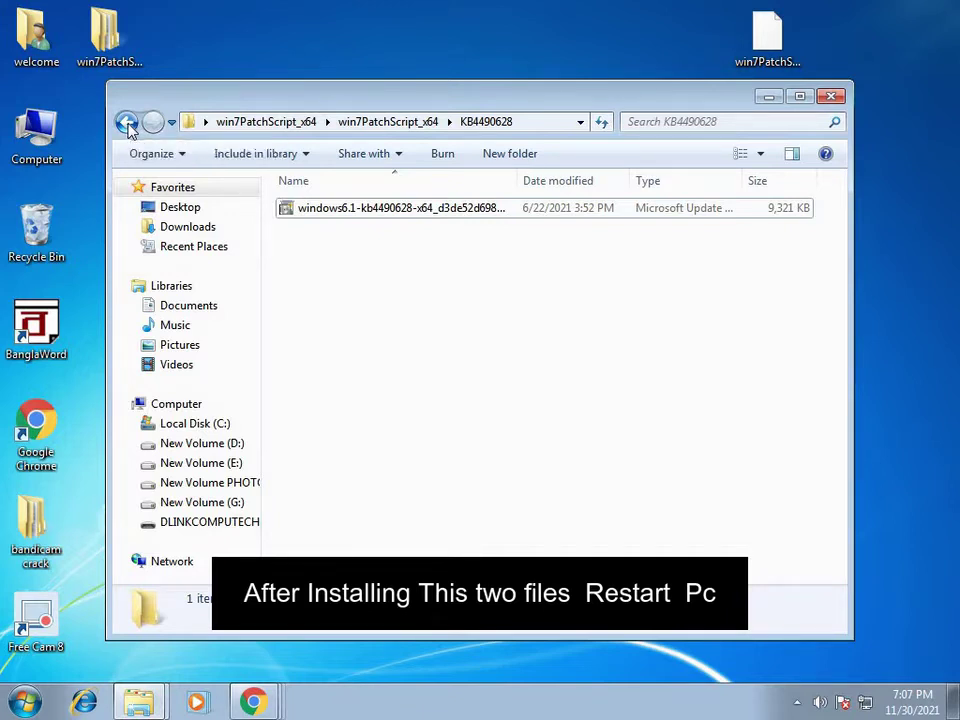
# Step: Return to win7PatchScript_x64, open the SP1 folder, and nudge its window into place
pyautogui.click(128, 124)
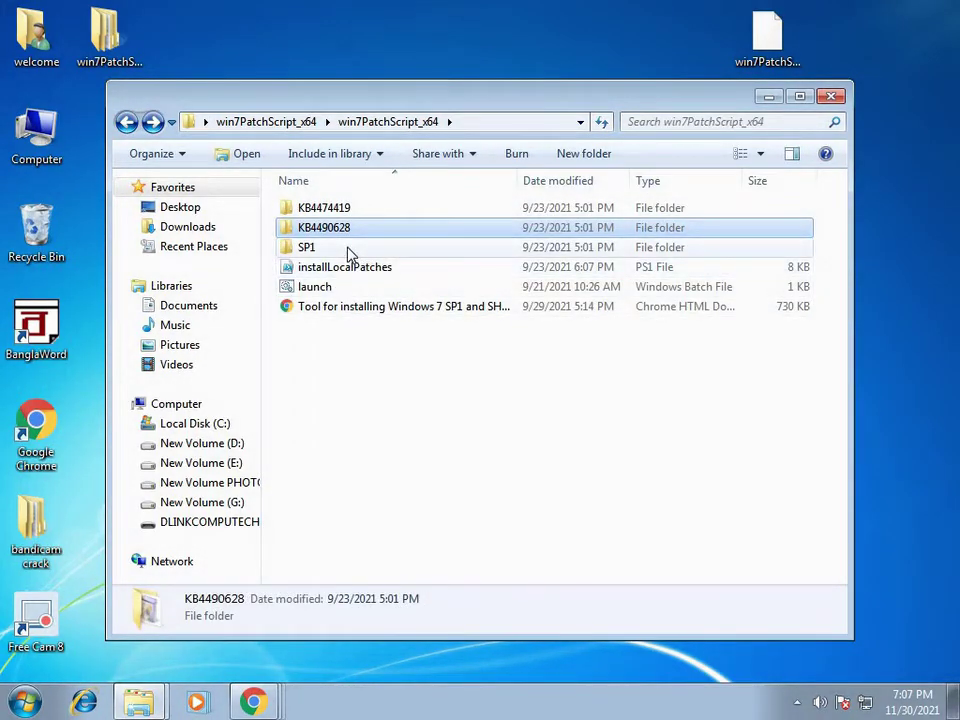
pyautogui.doubleClick(345, 250)
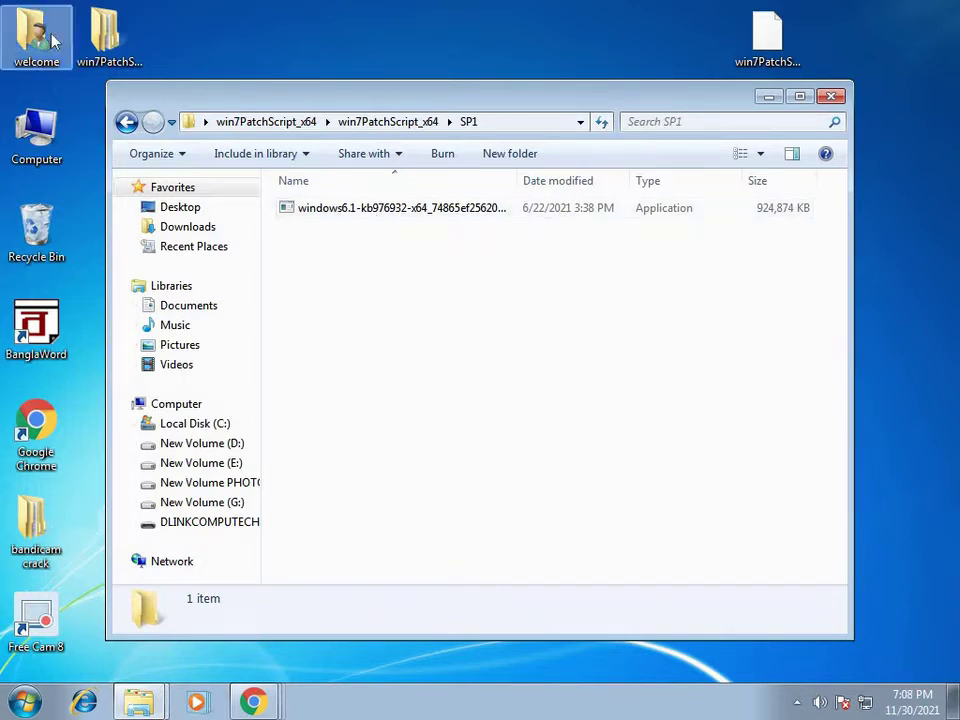
pyautogui.moveTo(351, 103); pyautogui.dragTo(384, 113)
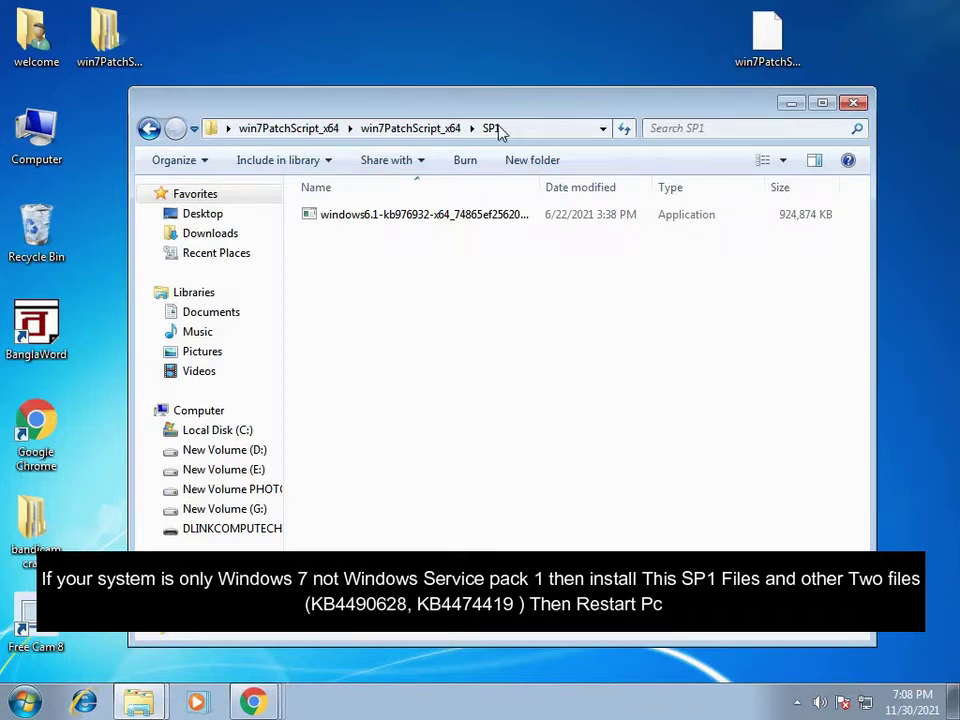
pyautogui.moveTo(482, 111); pyautogui.dragTo(492, 103)
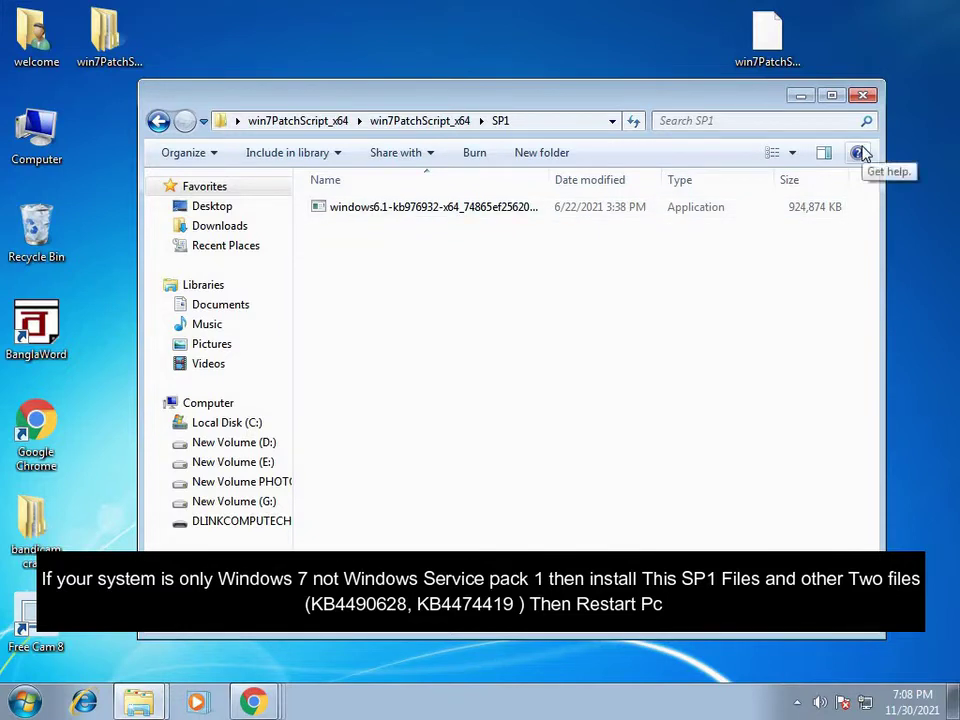
# Step: Close the SP1 folder window and show the hidden notification area icons
pyautogui.click(863, 97)
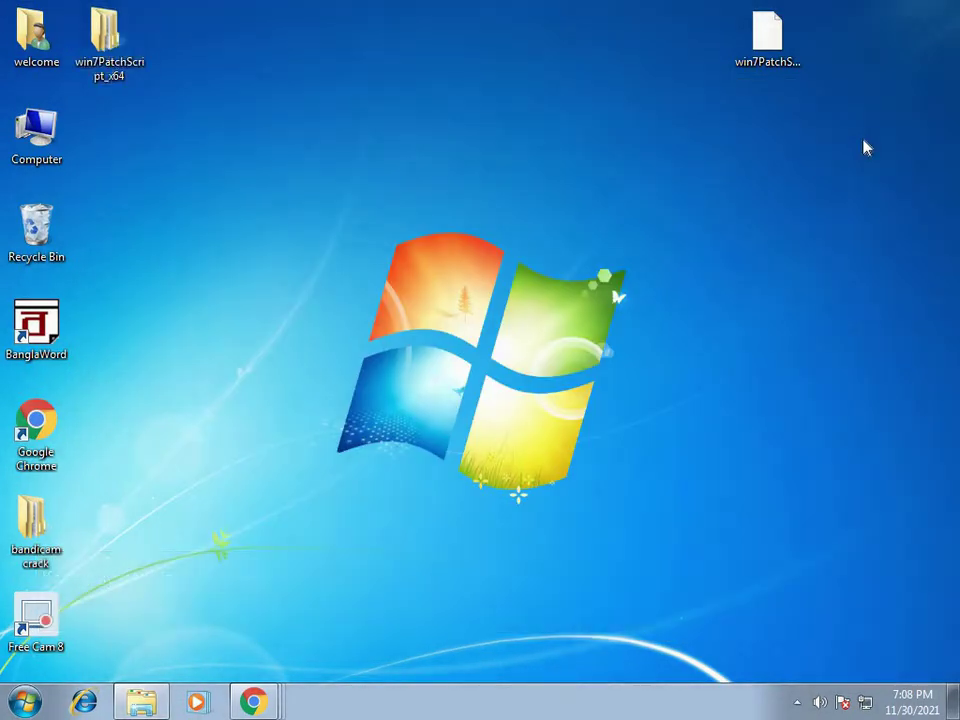
pyautogui.click(797, 702)
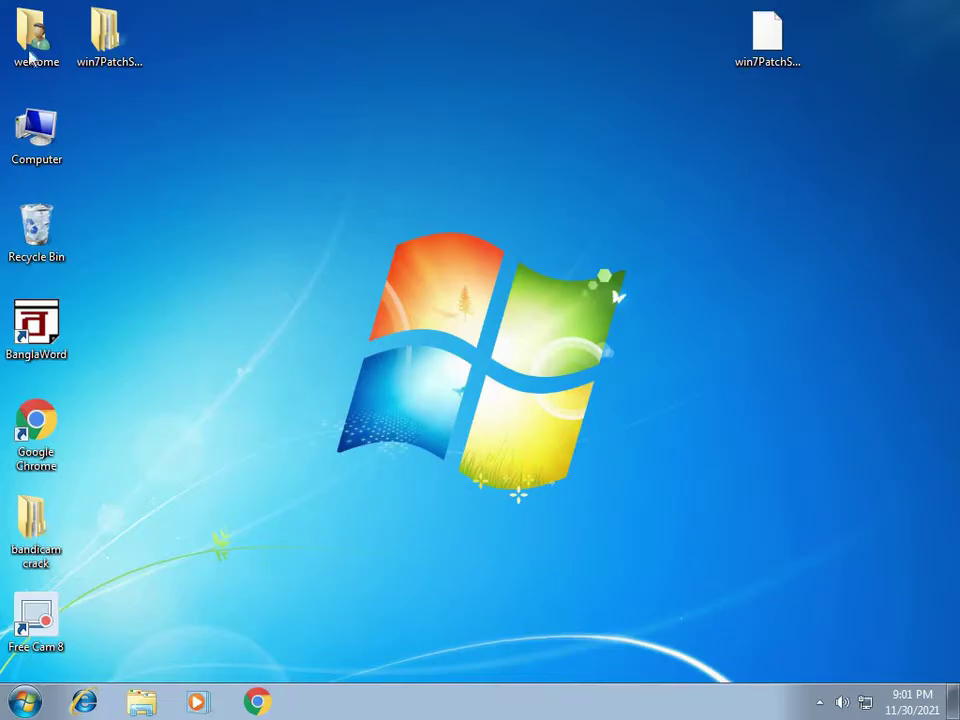
# Step: Go from Computer to Downloads and launch QHTSFT, cancelling an accidental rename on the way
pyautogui.doubleClick(38, 140)
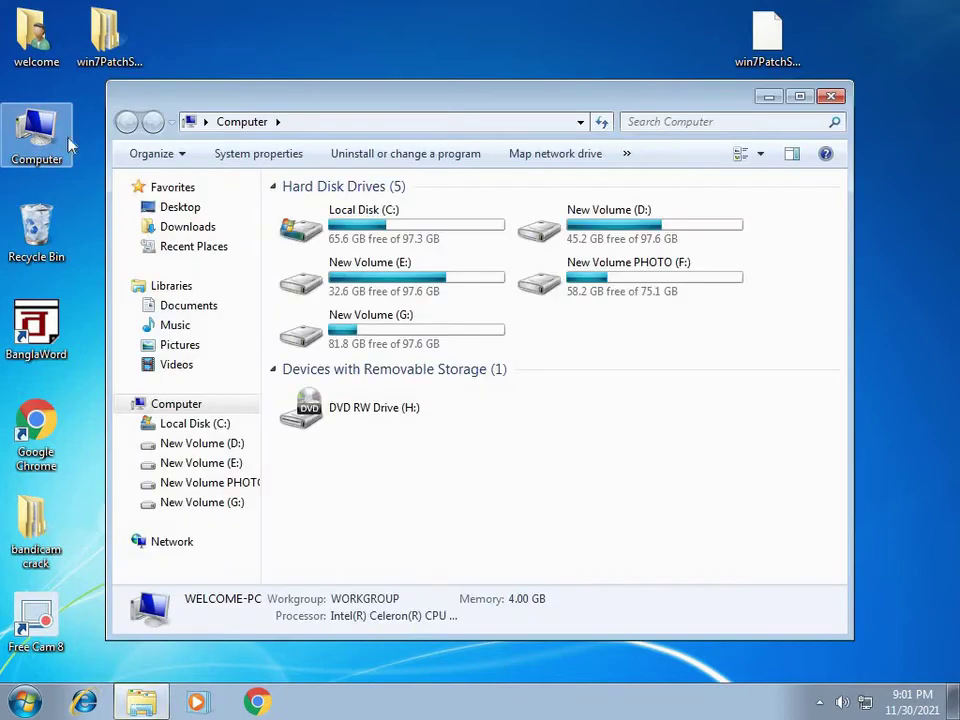
pyautogui.click(192, 230)
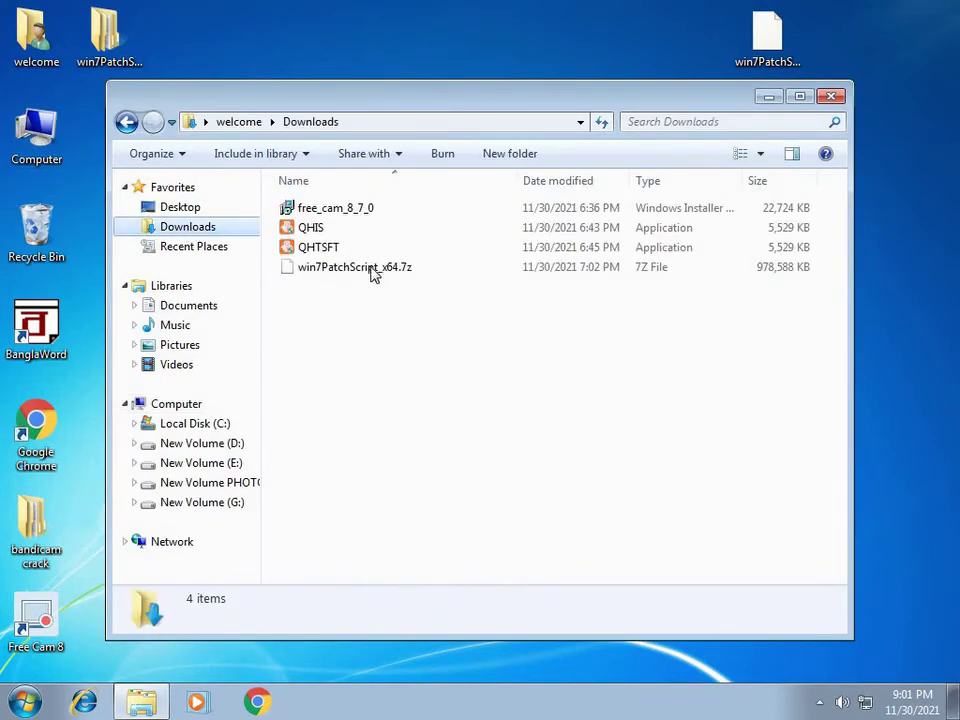
pyautogui.click(329, 256)
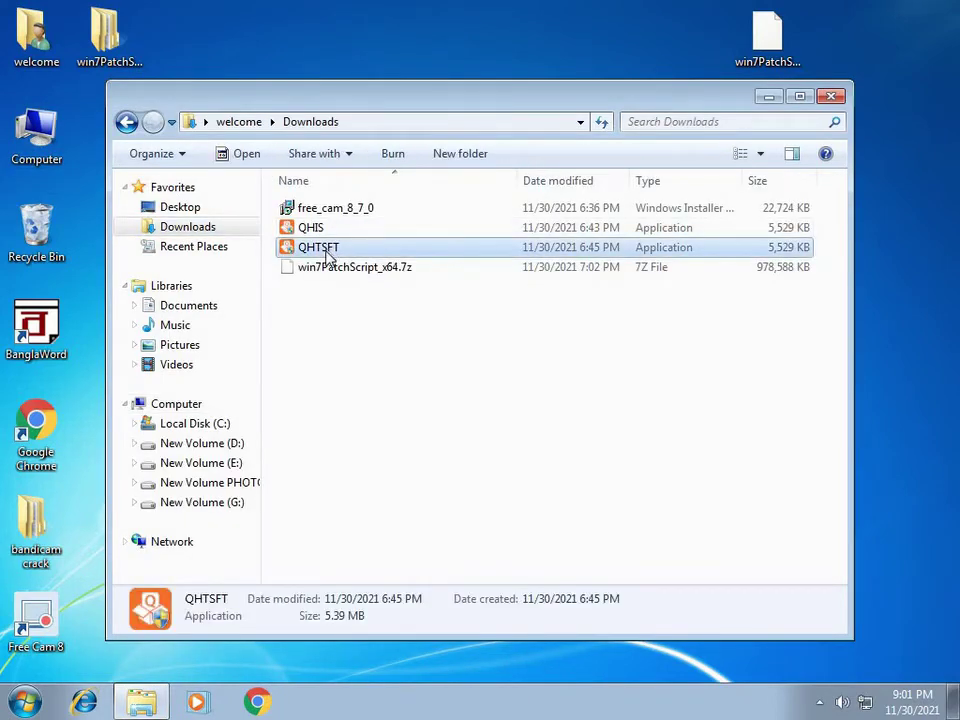
pyautogui.click(329, 256)
pyautogui.click(514, 324)
pyautogui.click(397, 255)
pyautogui.doubleClick(397, 255)
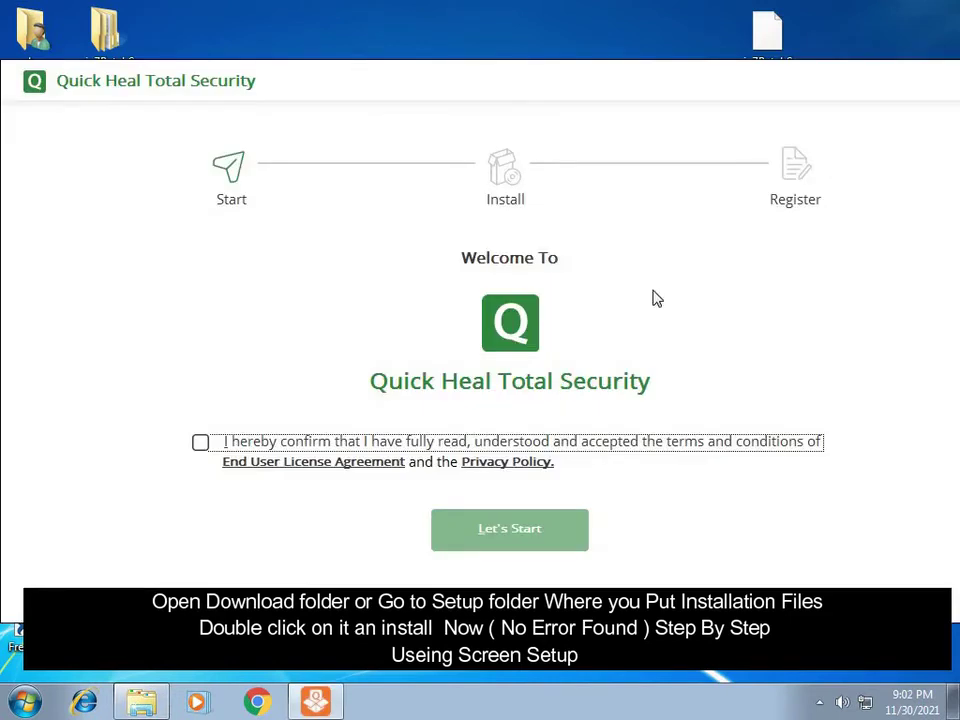
# Step: Accept the Quick Heal licence agreement and begin the download with Let's Start
pyautogui.click(200, 446)
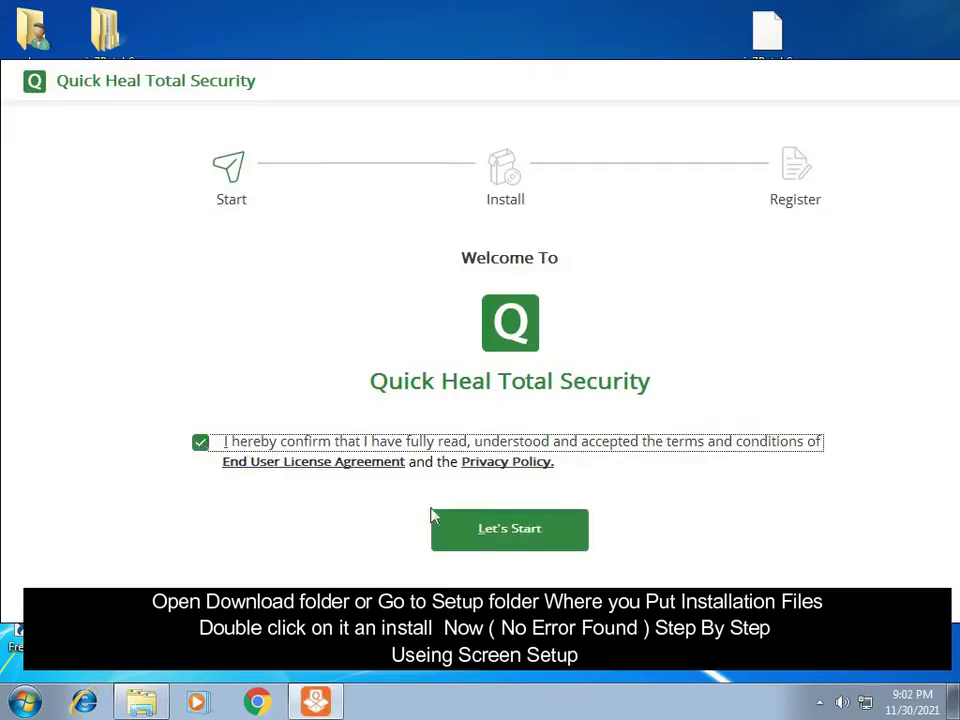
pyautogui.click(510, 530)
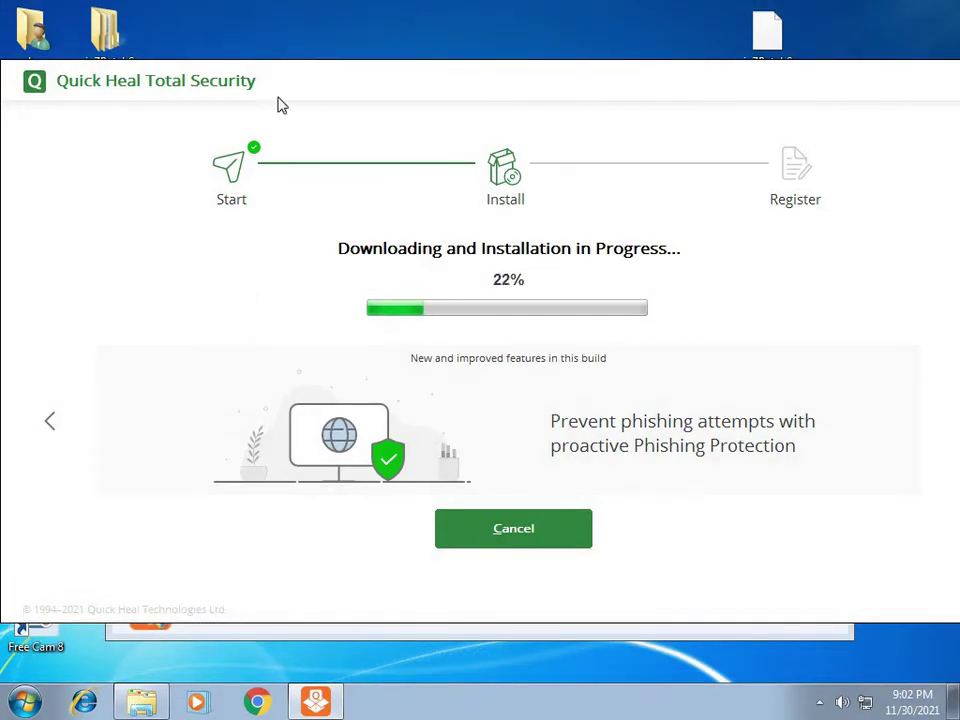
# Step: Shift the installer window slightly while the download progresses
pyautogui.moveTo(281, 80); pyautogui.dragTo(313, 89)
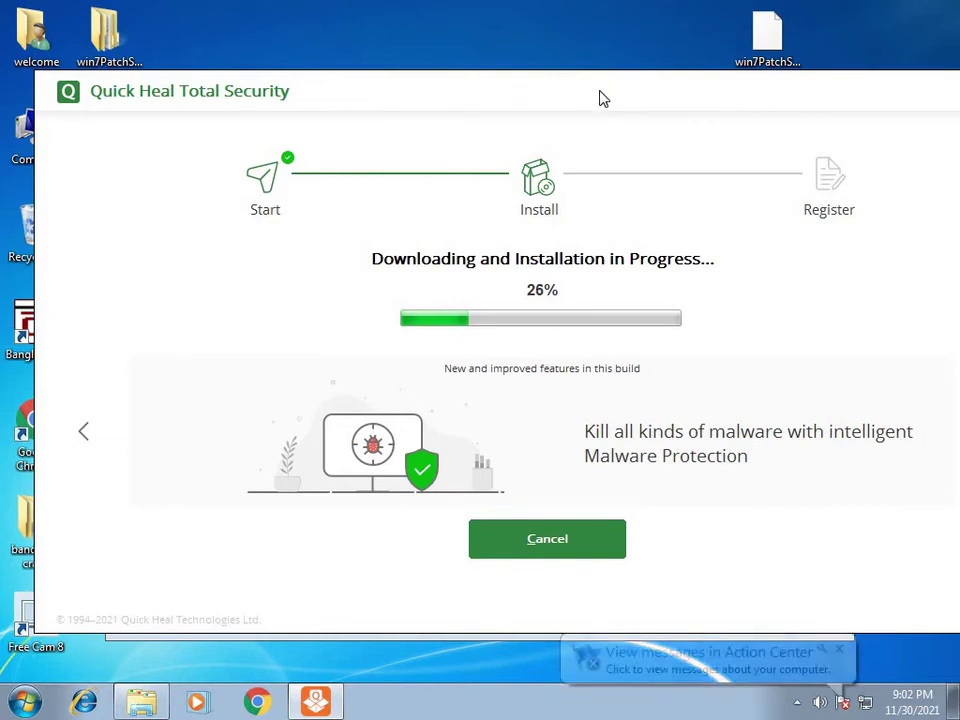
pyautogui.moveTo(602, 99)
pyautogui.mouseDown()
pyautogui.moveTo(553, 99)
pyautogui.moveTo(562, 96)
pyautogui.mouseUp()
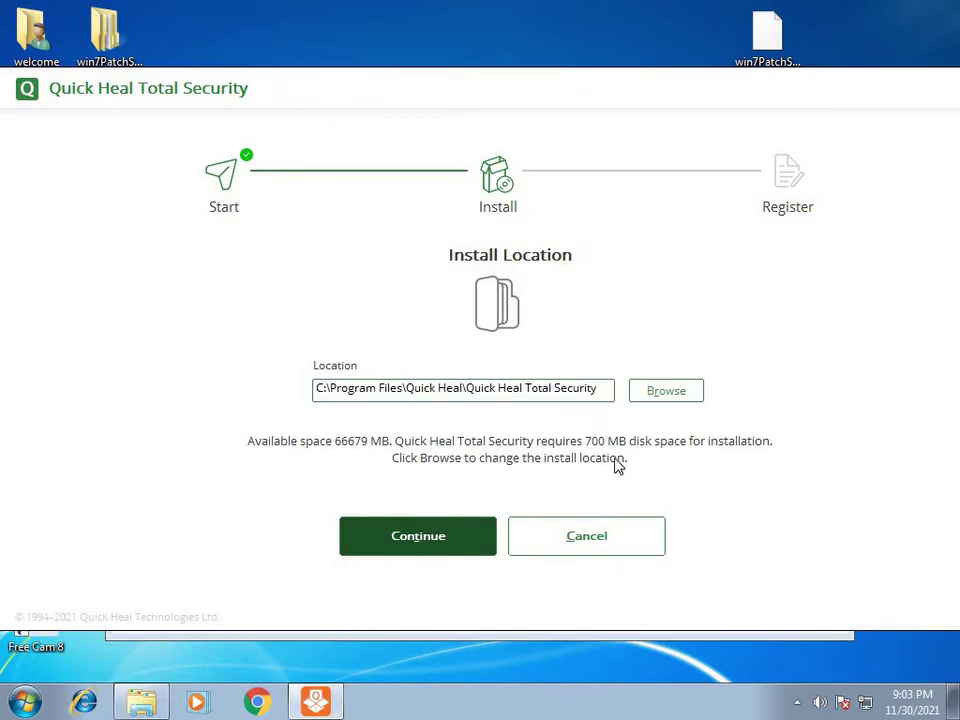
# Step: Keep the default C:\Program Files\Quick Heal\Quick Heal Total Security location and continue installing
pyautogui.click(417, 538)
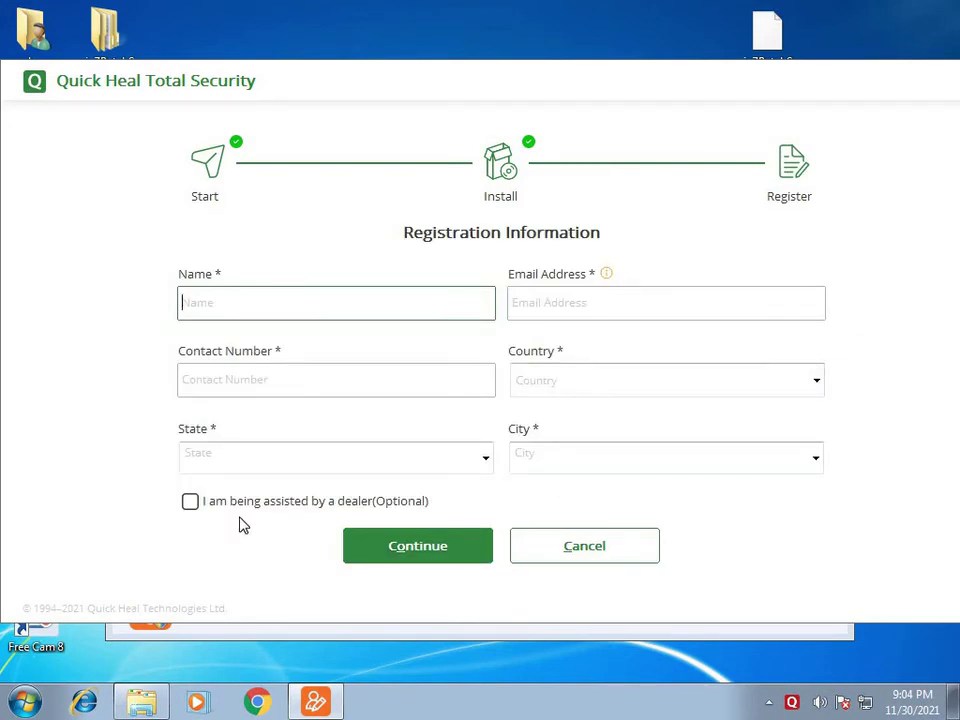
# Step: Toggle the dealer assistance checkbox, attempt Continue, and click into the e-mail field
pyautogui.click(189, 503)
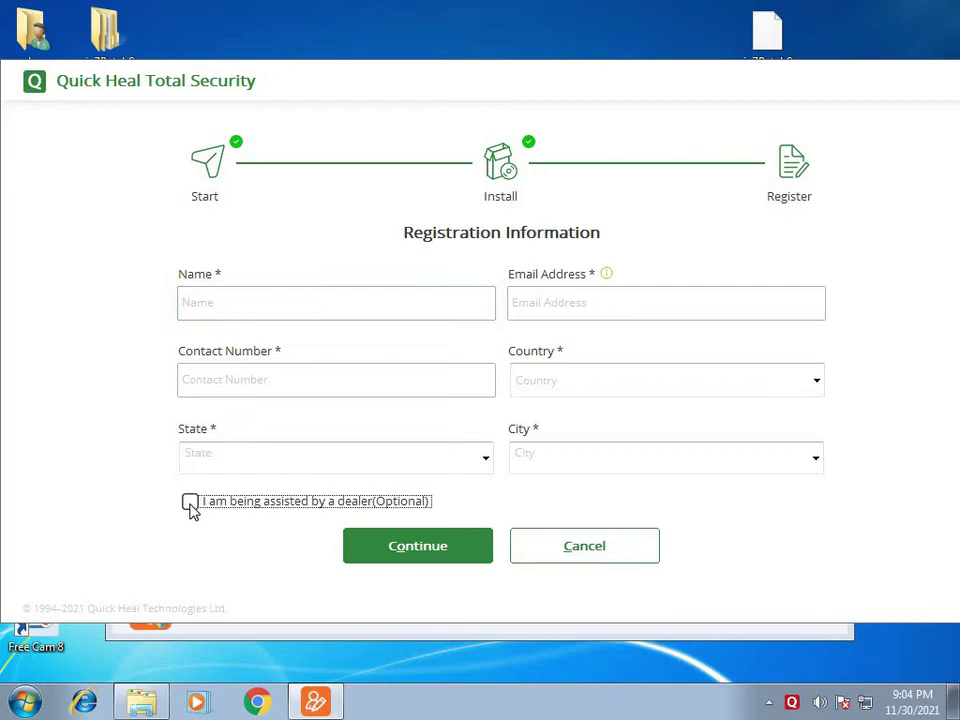
pyautogui.click(400, 545)
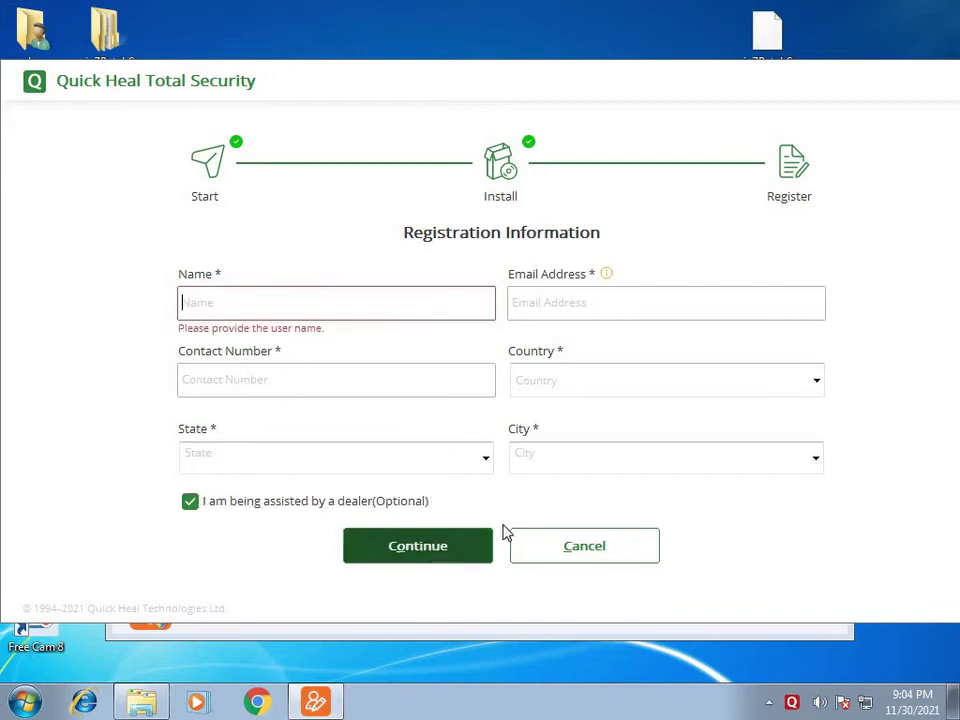
pyautogui.click(190, 503)
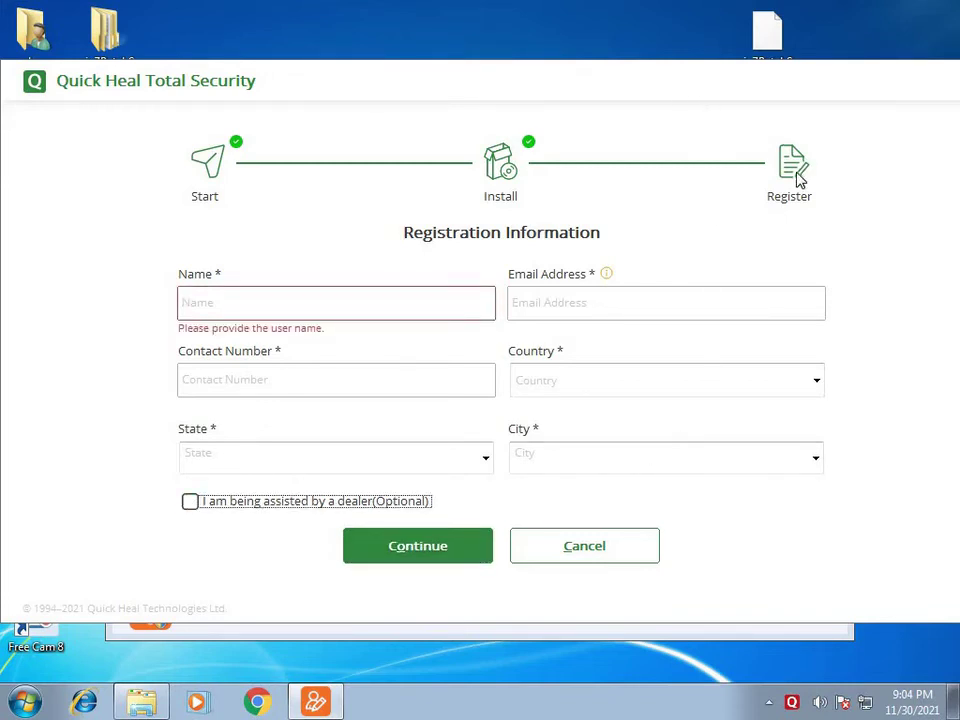
pyautogui.click(568, 303)
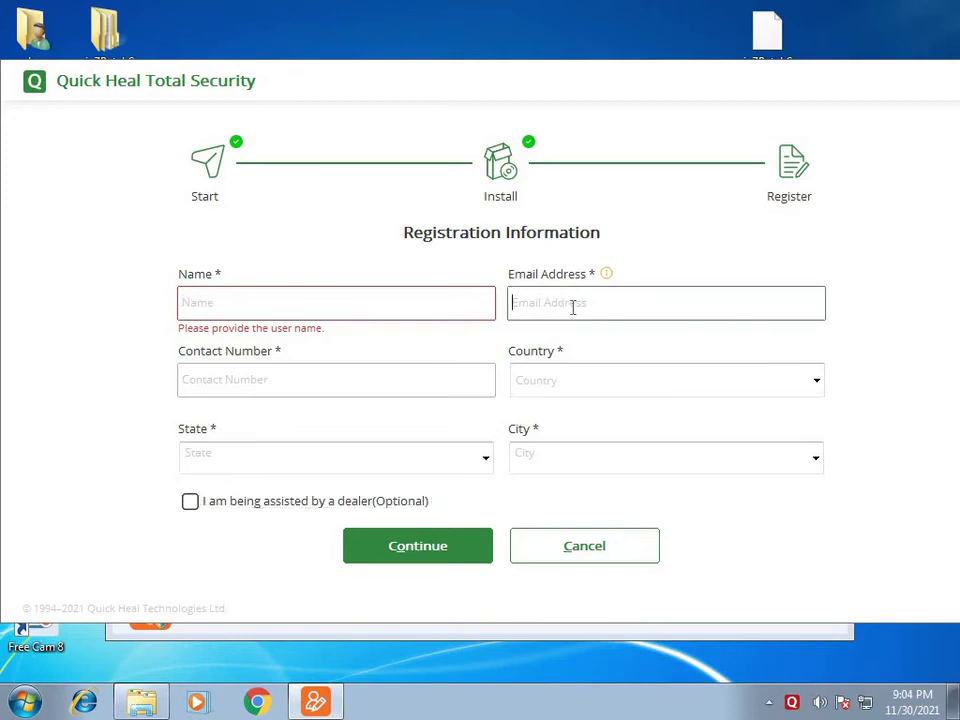
# Step: Try the Country and State lists, cancel the registration wizard, and minimize Downloads
pyautogui.click(606, 388)
pyautogui.click(435, 379)
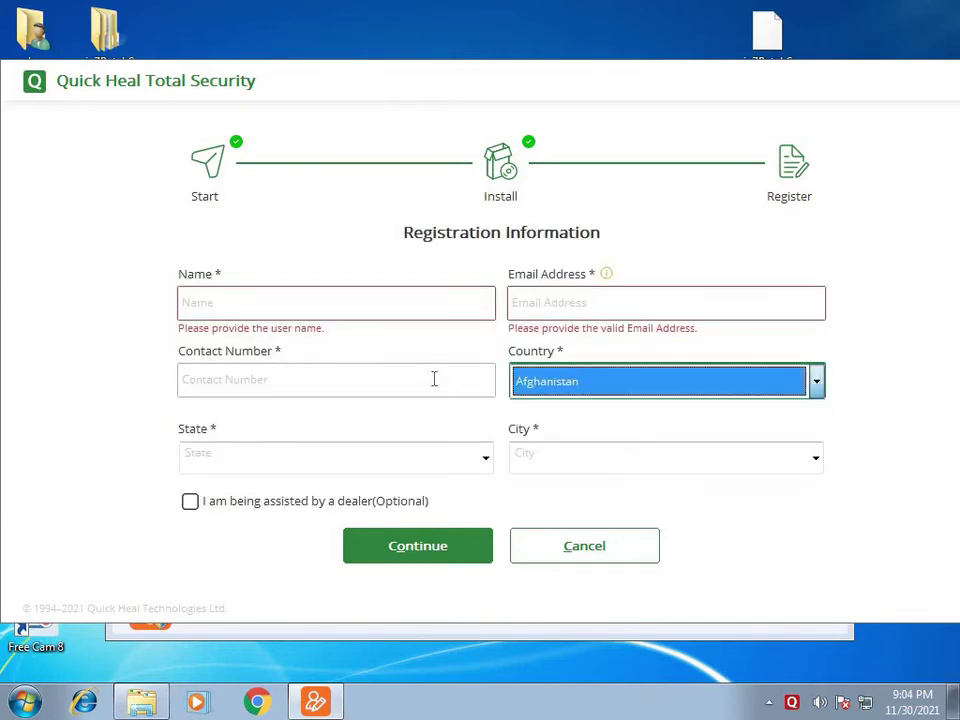
pyautogui.click(427, 459)
pyautogui.click(634, 559)
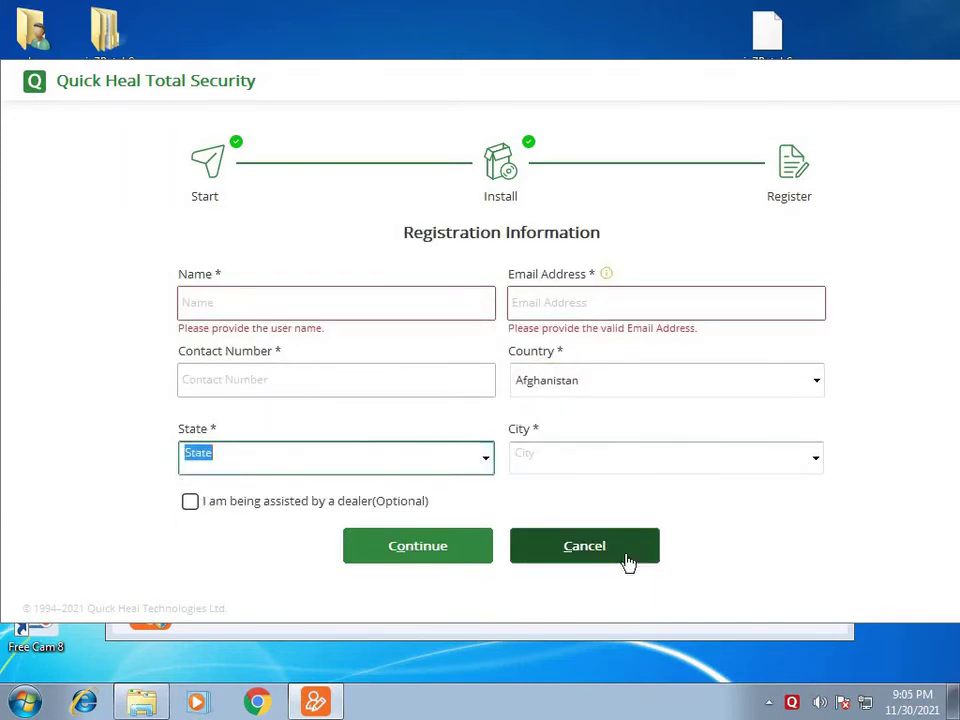
pyautogui.click(626, 562)
pyautogui.click(769, 96)
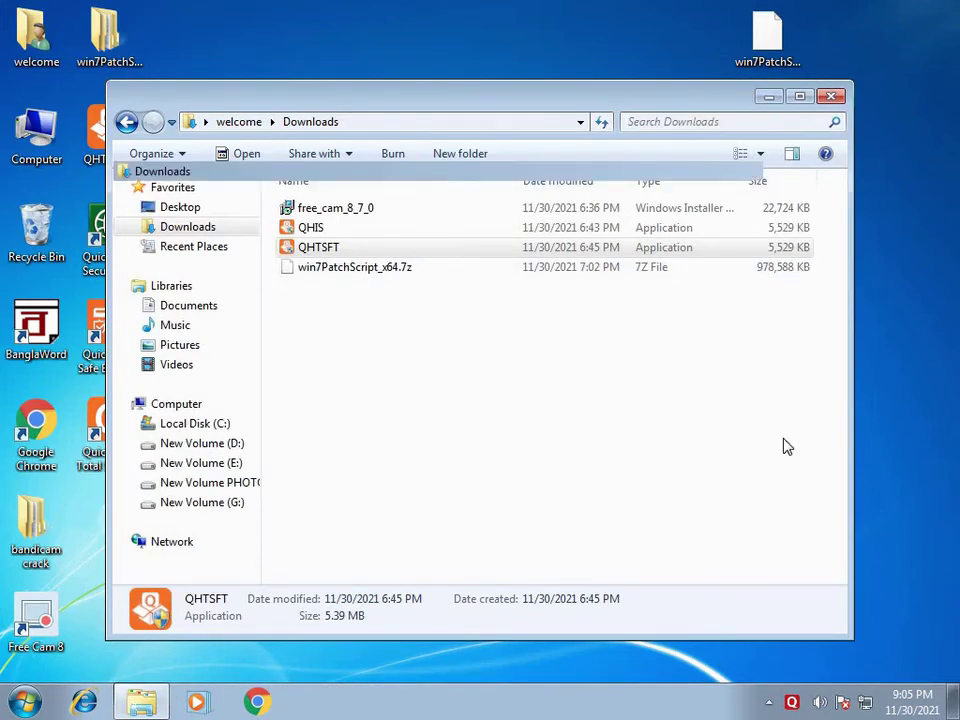
# Step: Open the Quick Heal Total Security main window from its tray icon
pyautogui.click(791, 702)
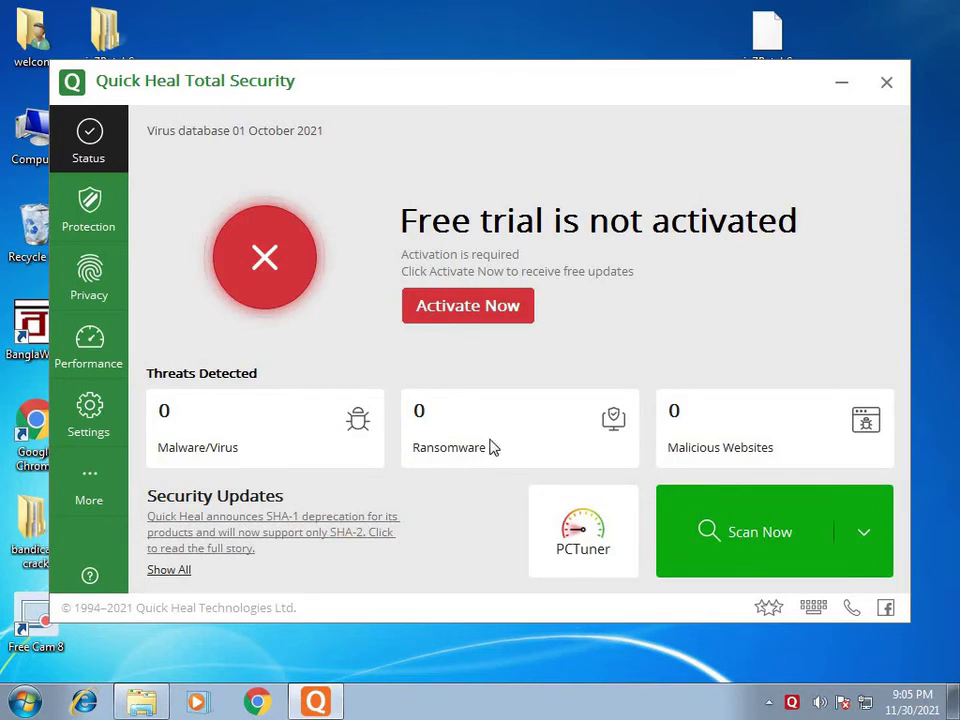
# Step: Start the free-trial activation and leave the registration country set to Afghanistan
pyautogui.click(502, 310)
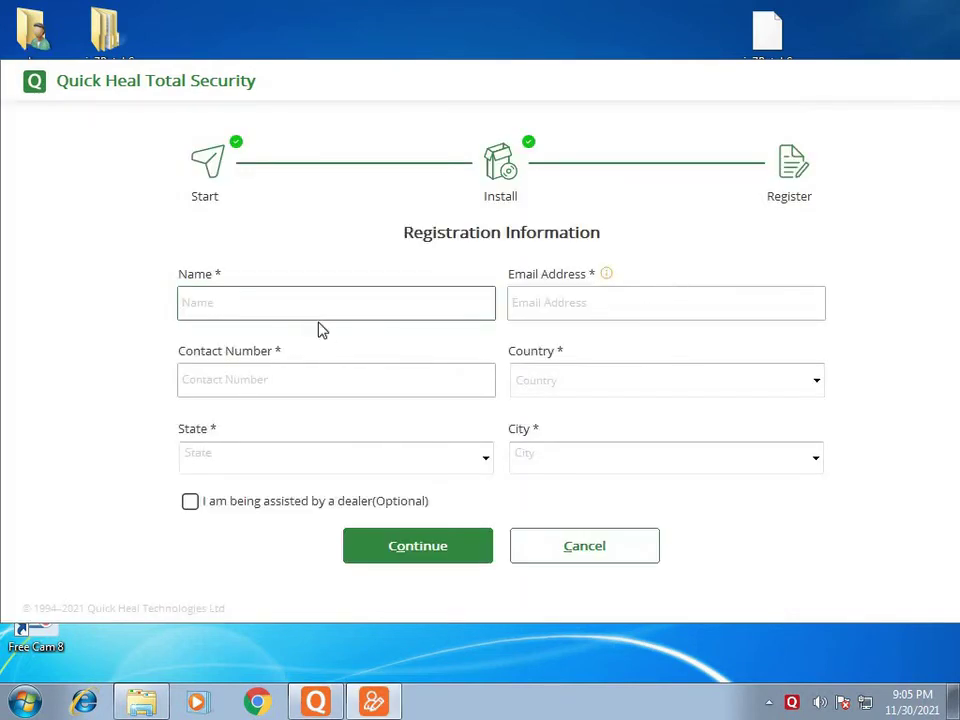
pyautogui.press('Tab')
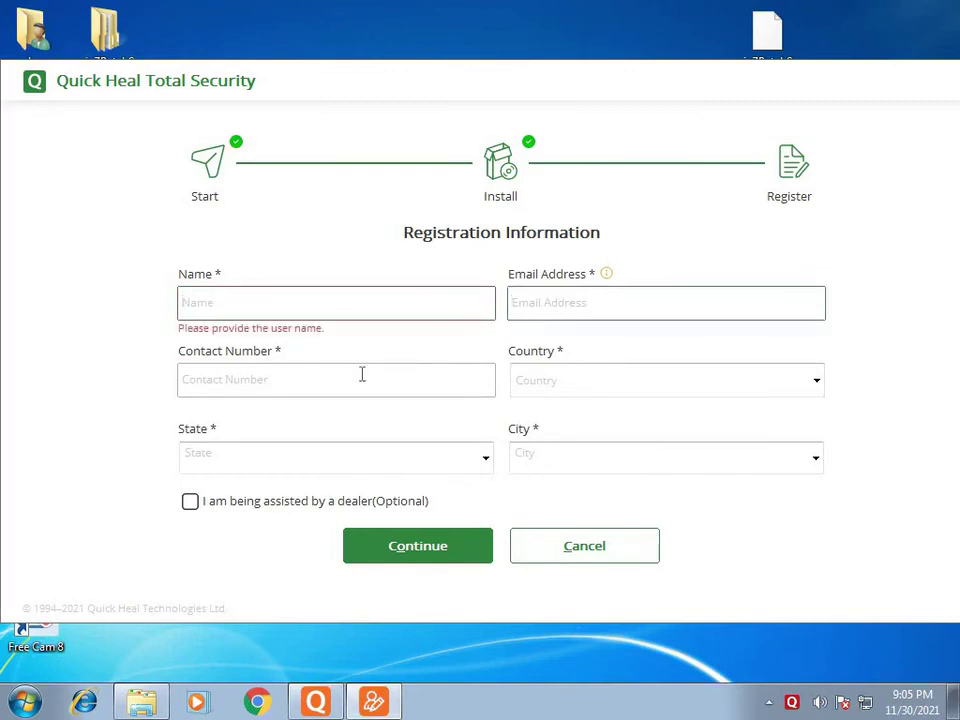
pyautogui.click(450, 313)
pyautogui.click(418, 391)
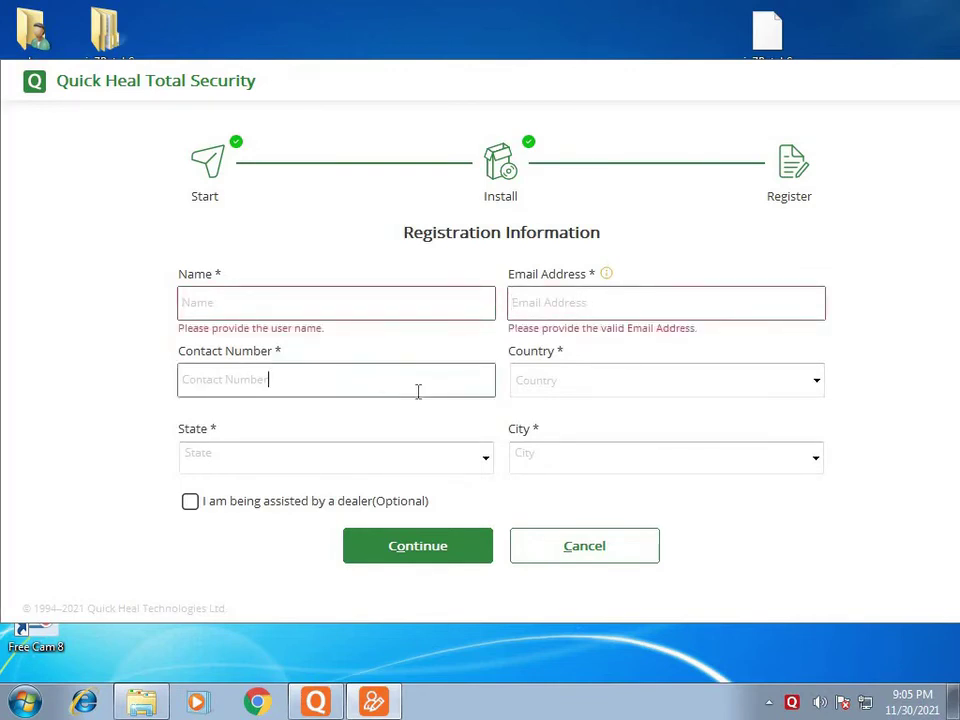
pyautogui.click(600, 383)
pyautogui.click(290, 362)
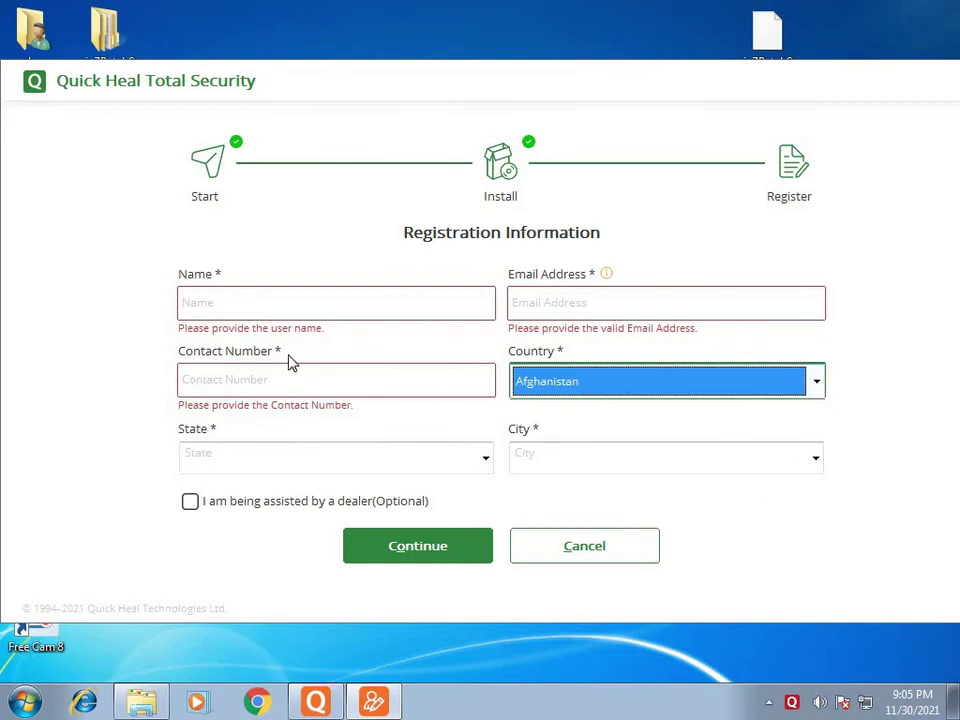
pyautogui.click(290, 310)
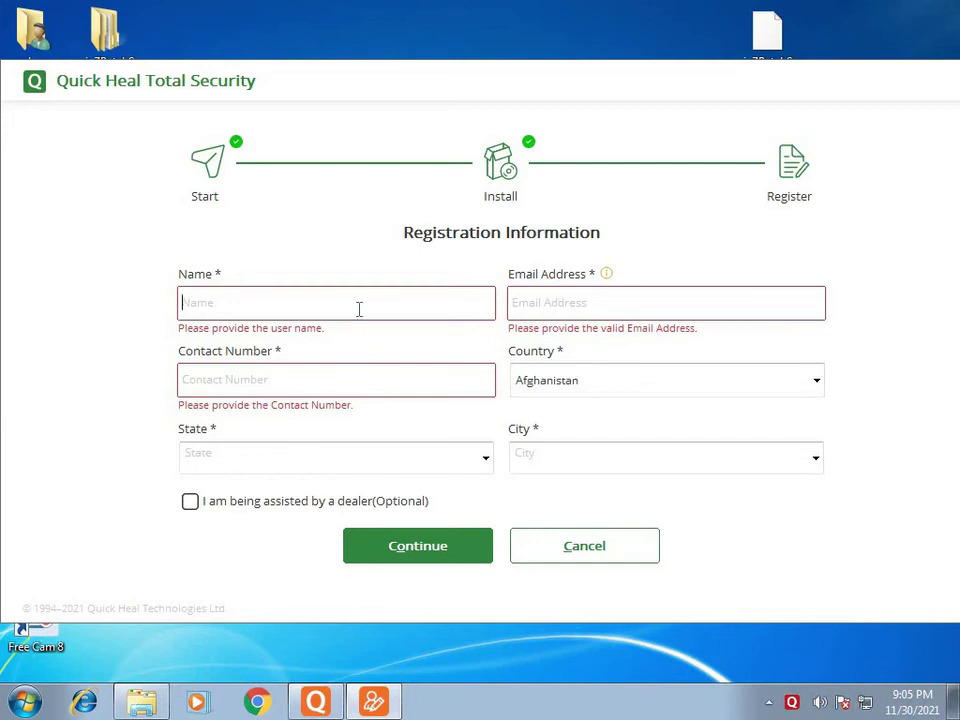
# Step: Enter the user's name in capitals and begin typing their e-mail address
pyautogui.write('nikhil')
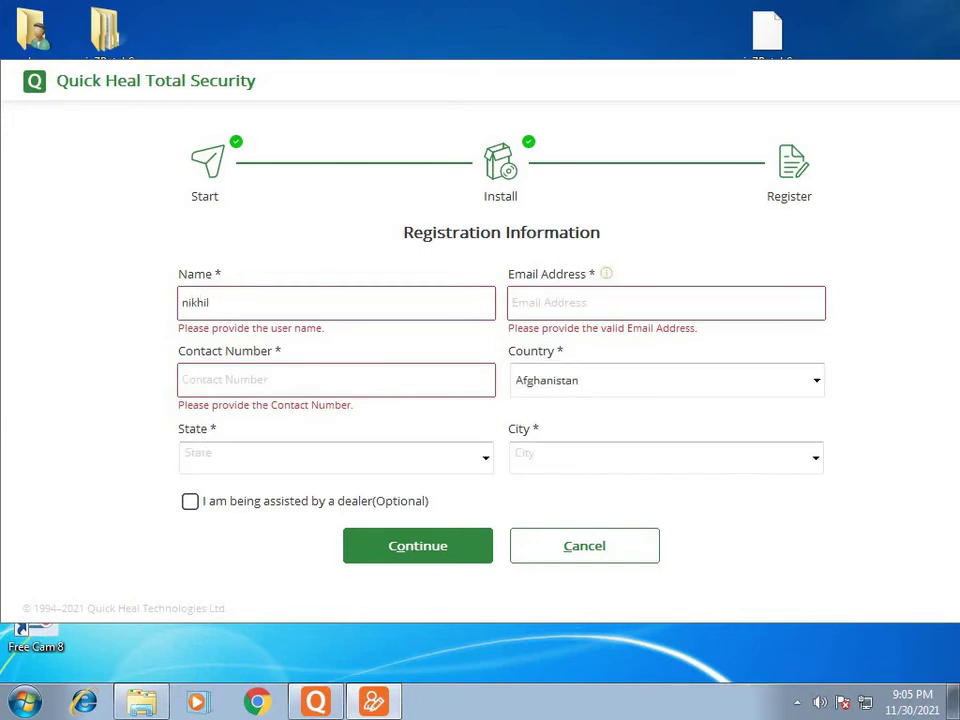
pyautogui.press('BackSpace')
pyautogui.press('BackSpace')
pyautogui.press('BackSpace')
pyautogui.press('BackSpace')
pyautogui.press('BackSpace')
pyautogui.press('BackSpace')
pyautogui.write('NIKH')
pyautogui.click(658, 304)
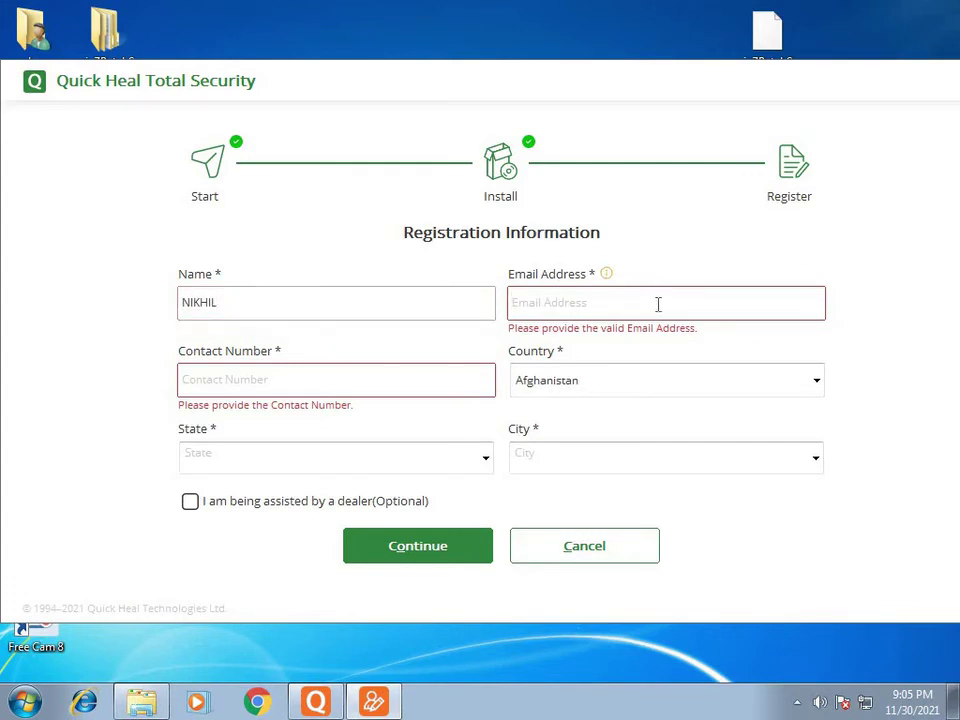
pyautogui.write('OFFICEDA')
pyautogui.press('BackSpace')
pyautogui.press('BackSpace')
pyautogui.press('BackSpace')
pyautogui.press('BackSpace')
pyautogui.press('BackSpace')
pyautogui.press('BackSpace')
pyautogui.press('BackSpace')
pyautogui.press('BackSpace')
pyautogui.press('BackSpace')
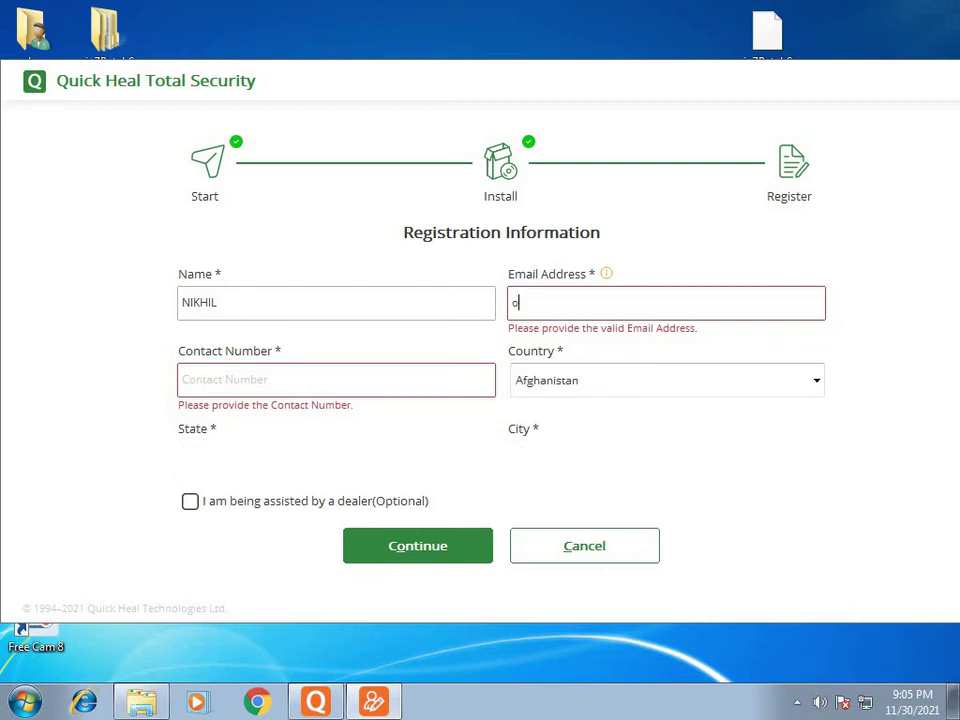
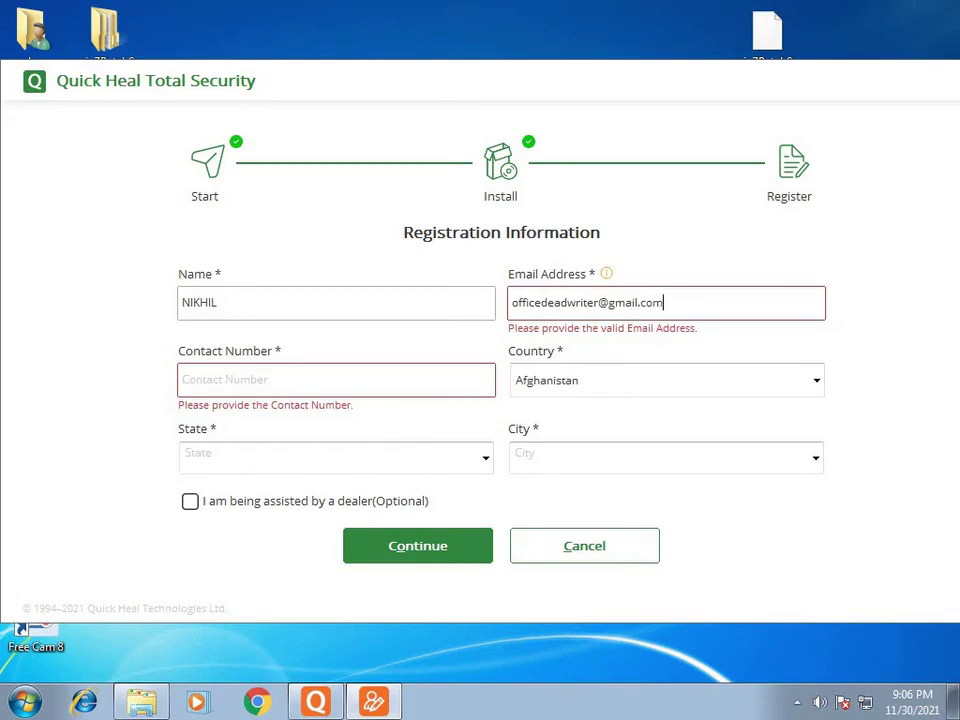
# Step: Enter the user's contact number, leaving the dealer-assistance option unchecked
pyautogui.click(247, 381)
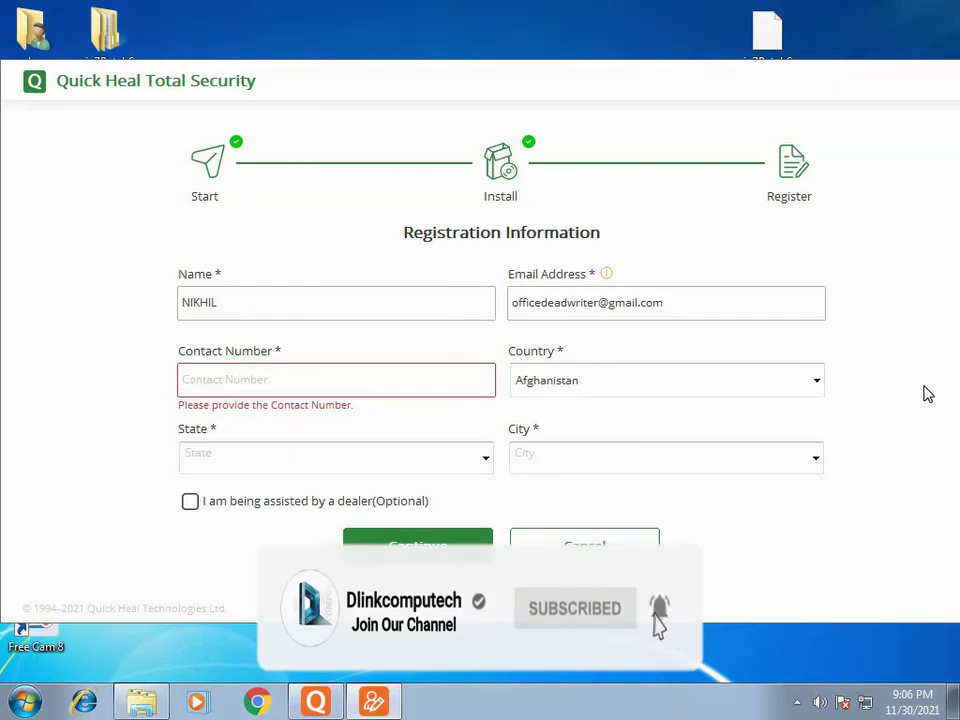
pyautogui.click(640, 382)
pyautogui.click(745, 540)
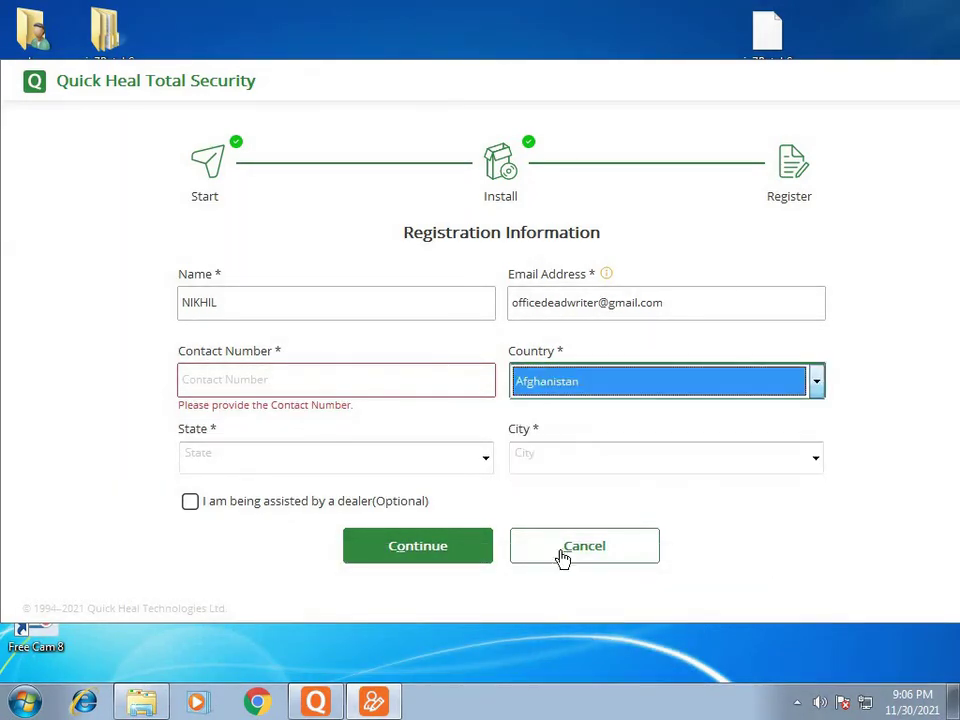
pyautogui.click(191, 503)
pyautogui.click(190, 502)
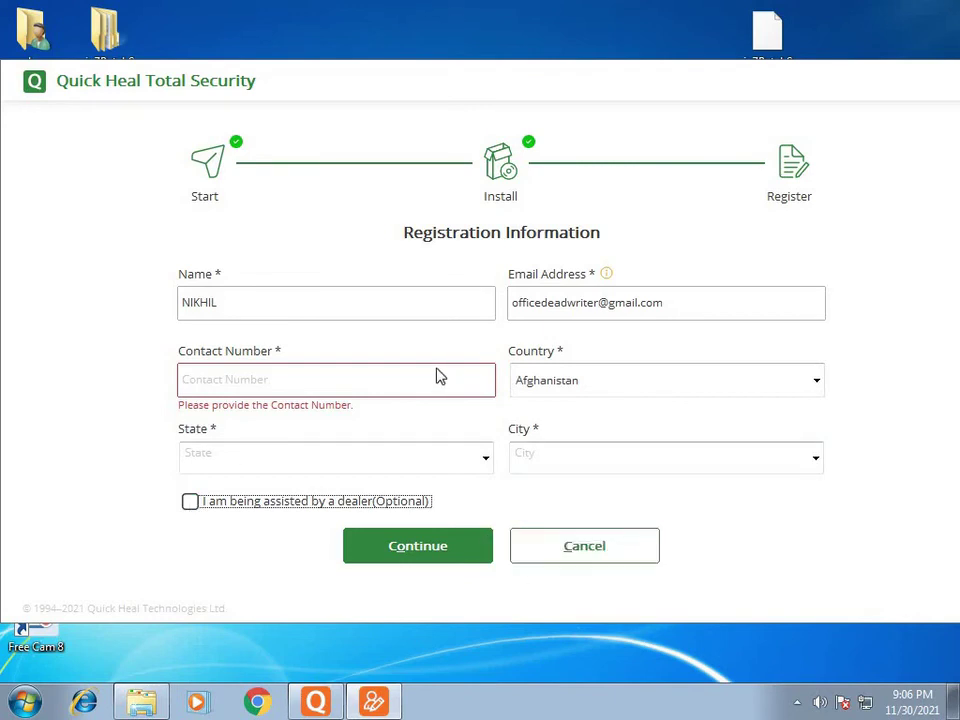
pyautogui.click(373, 388)
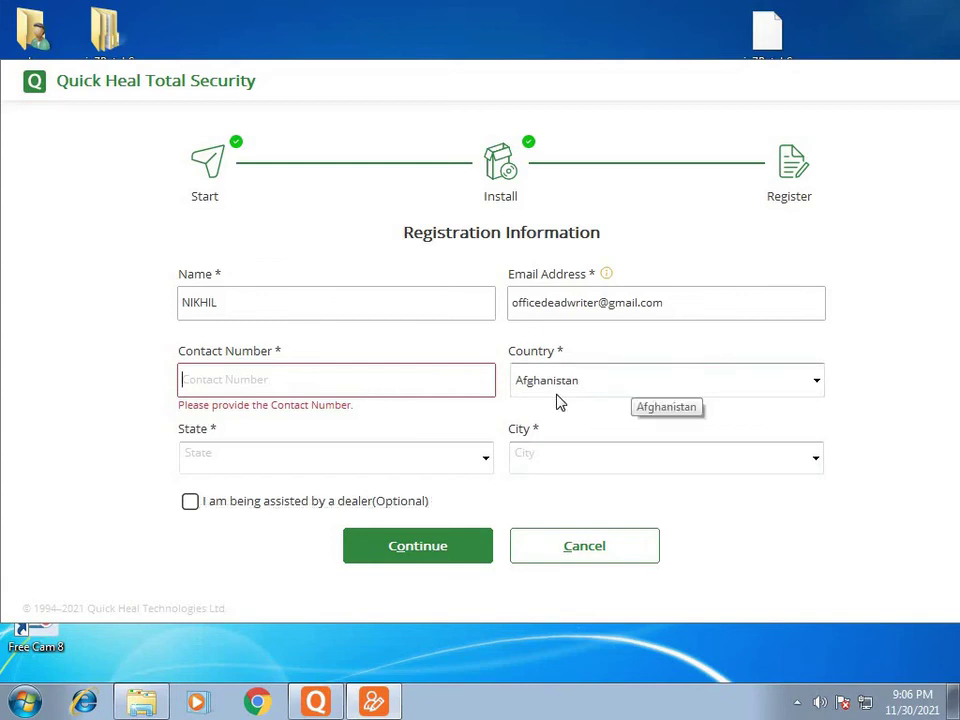
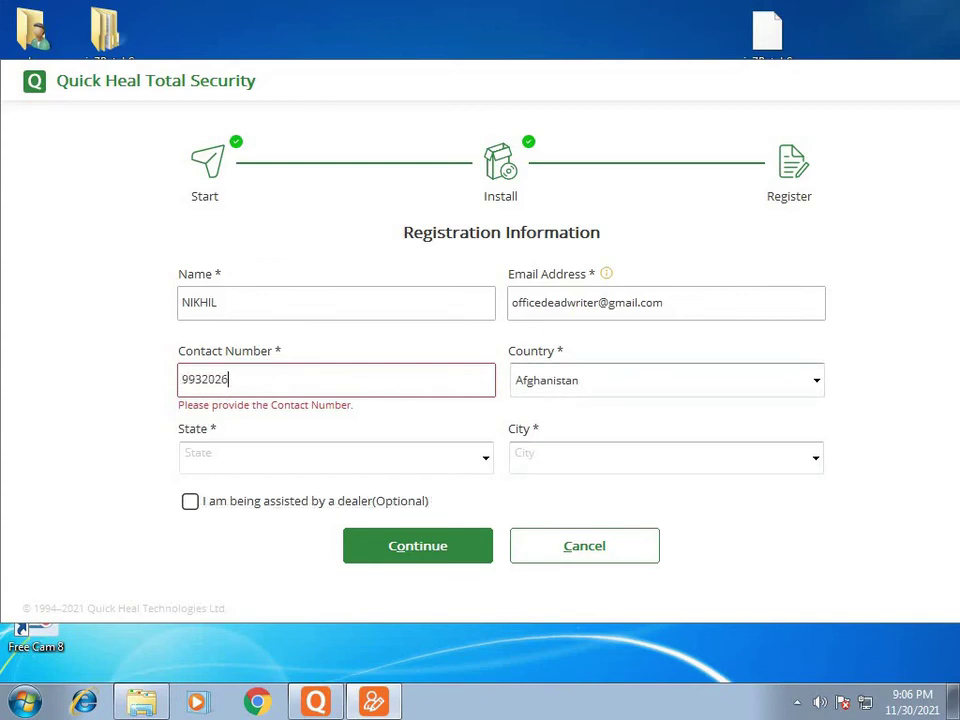
# Step: Change the registration country to India
pyautogui.click(606, 386)
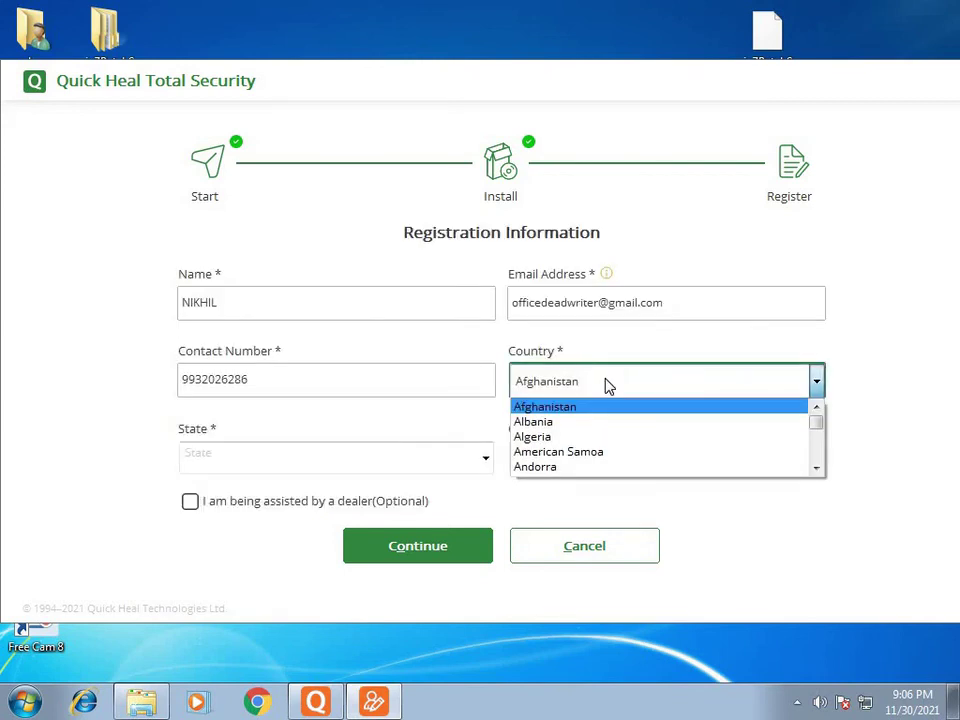
pyautogui.press('i')
pyautogui.press('n')
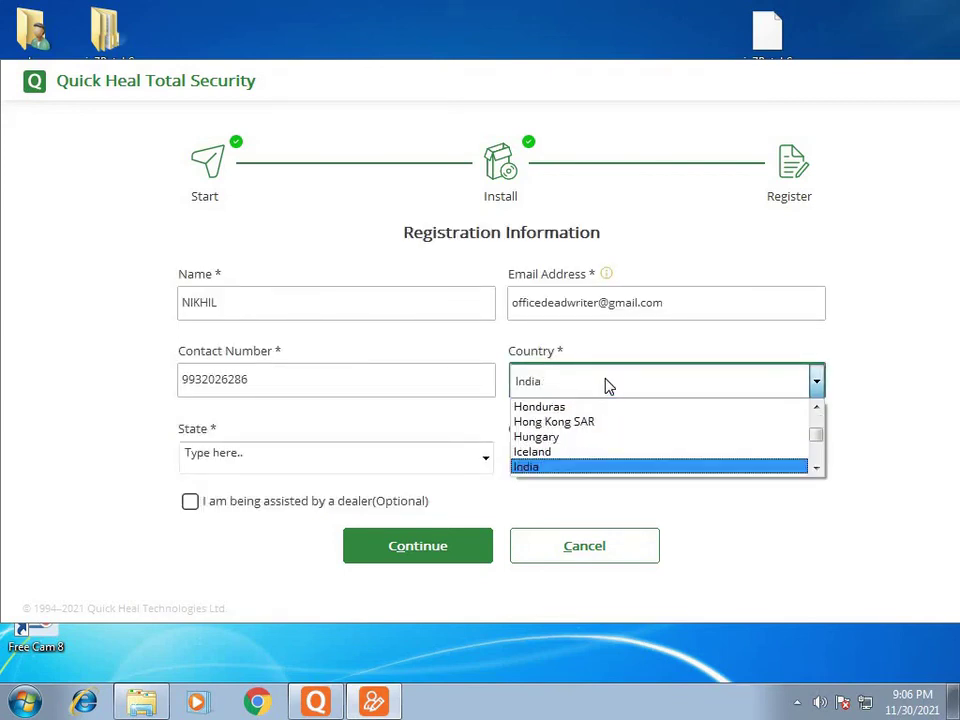
pyautogui.click(604, 470)
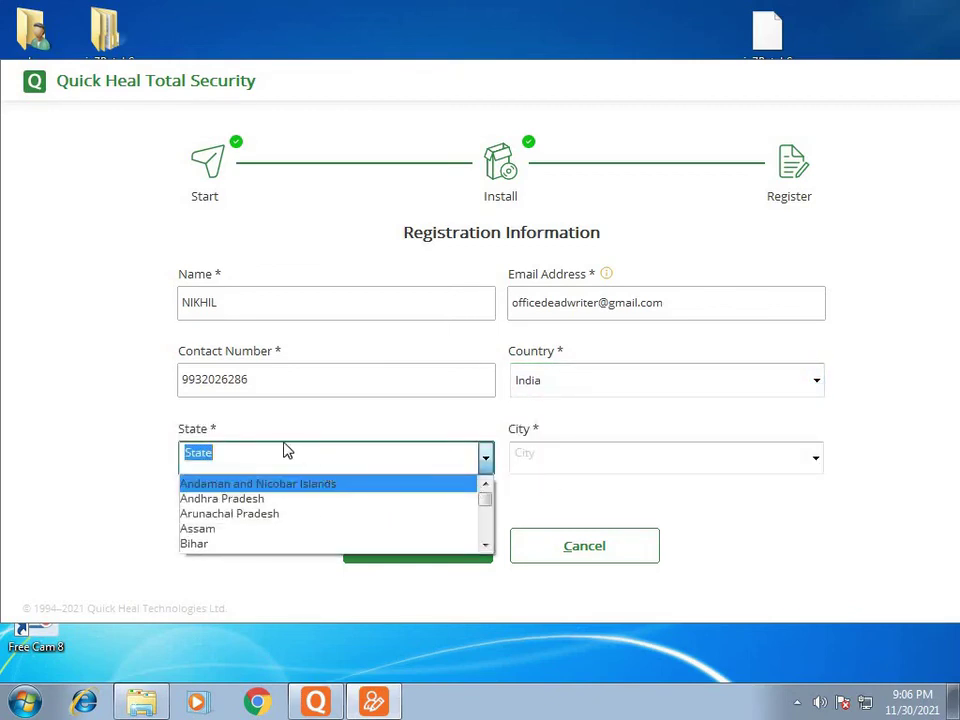
# Step: Choose West Bengal from the State list
pyautogui.scroll(-1, 320, 495)
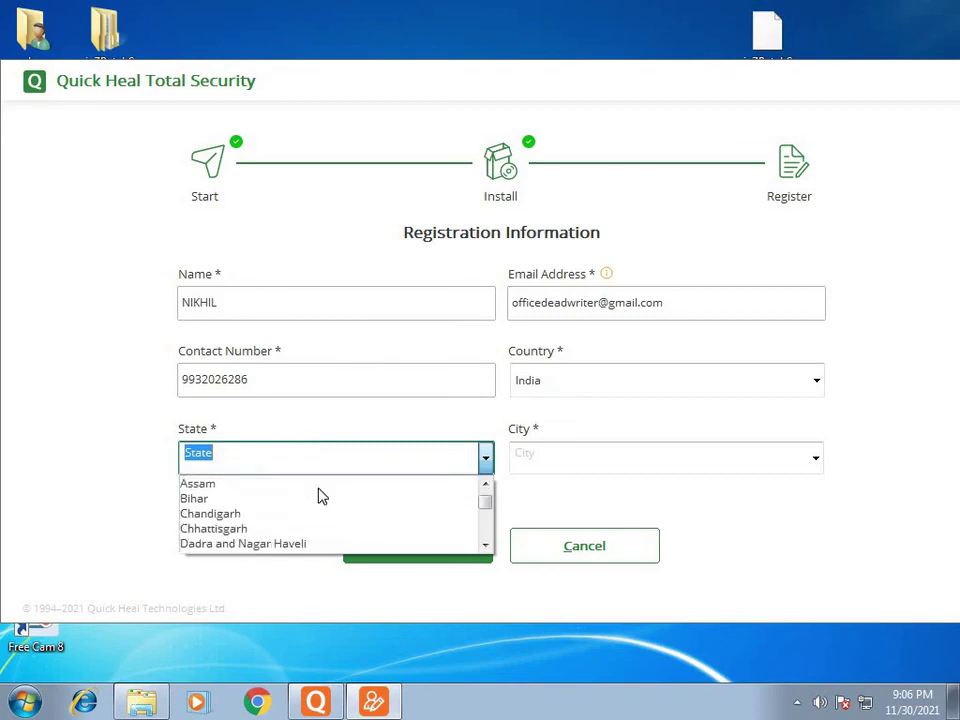
pyautogui.click(283, 452)
pyautogui.write('w')
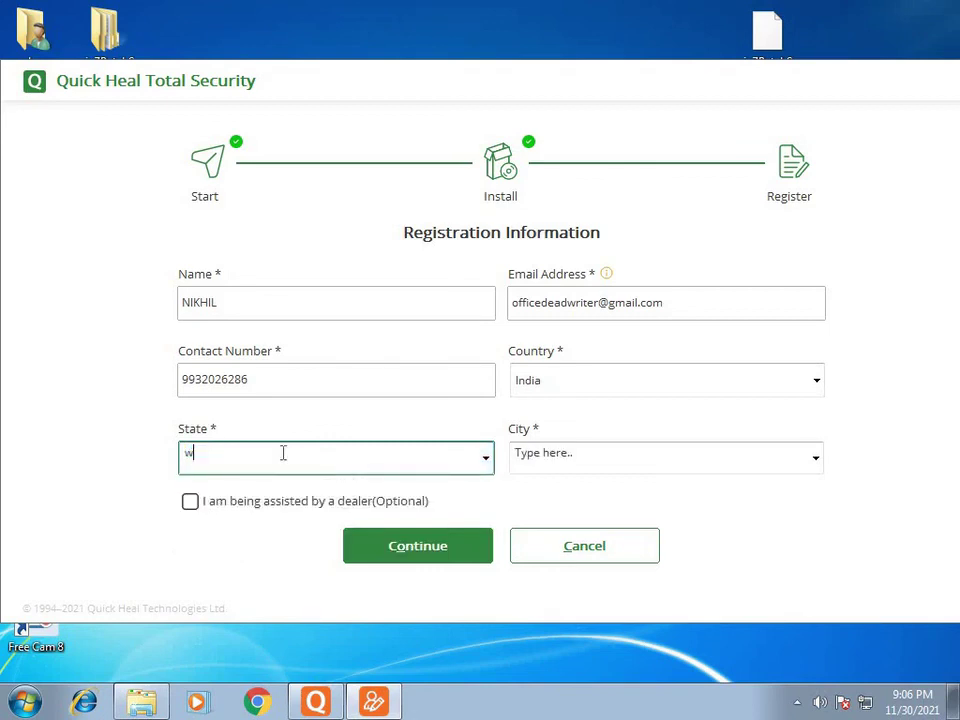
pyautogui.press('BackSpace')
pyautogui.click(485, 461)
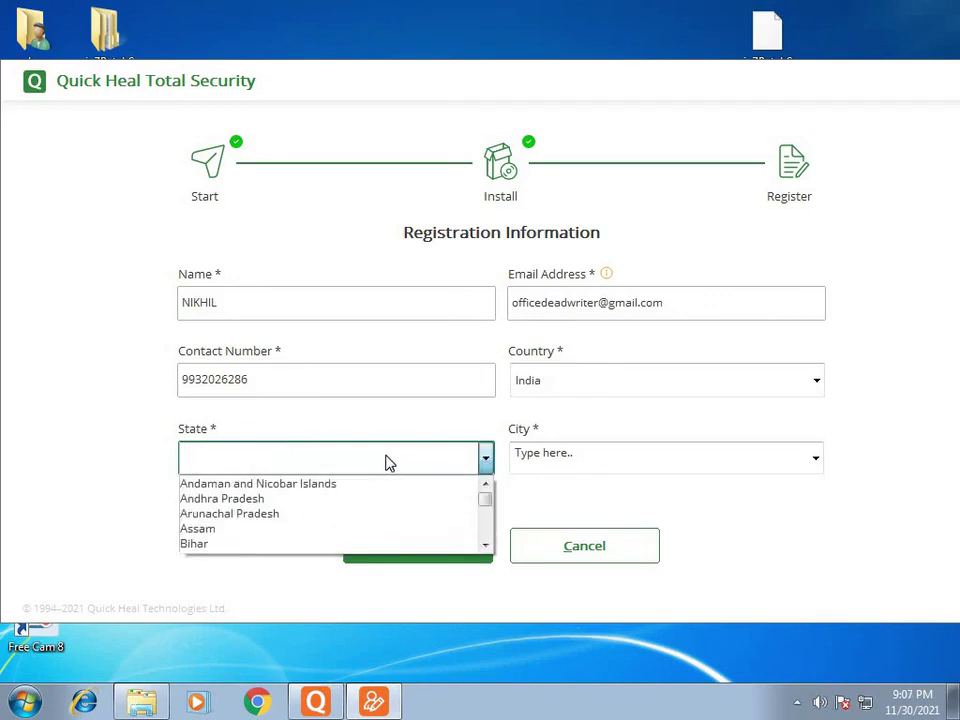
pyautogui.write('wes')
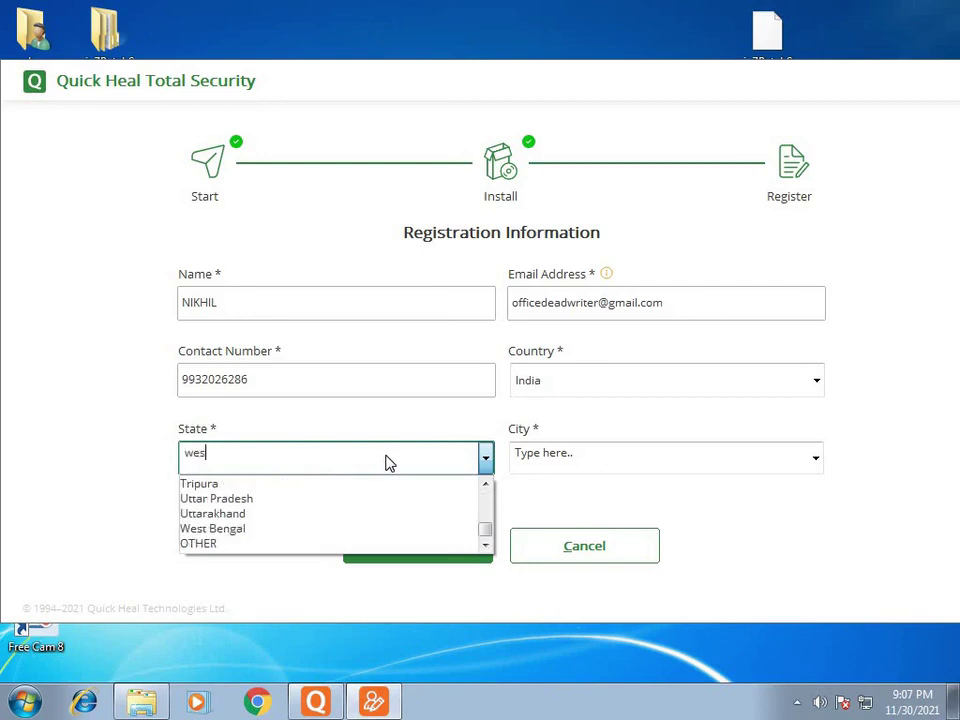
pyautogui.click(332, 528)
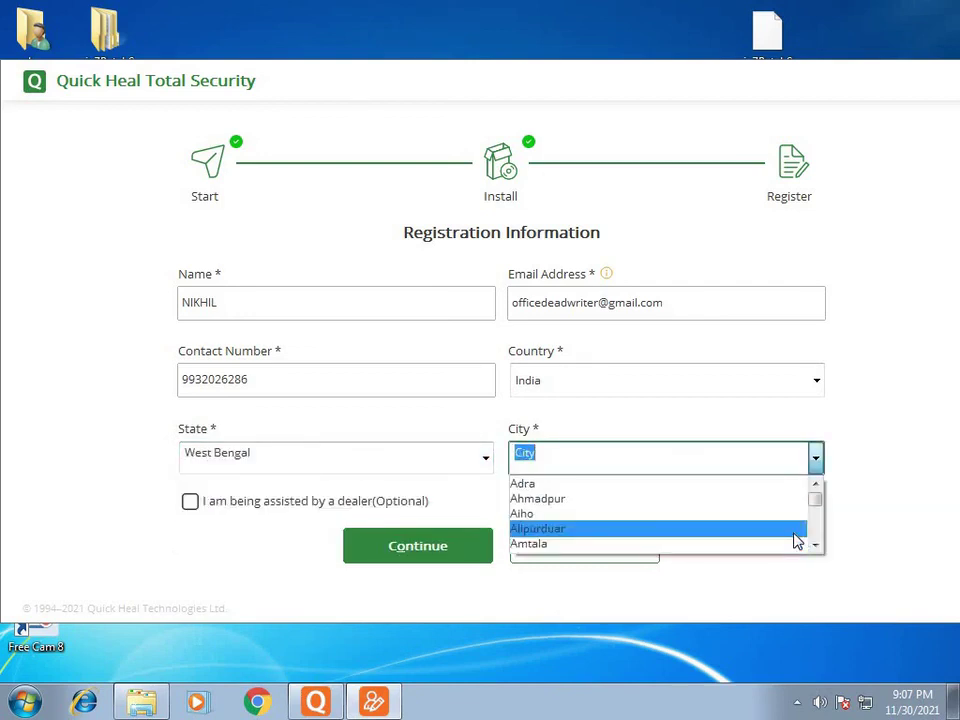
# Step: Type the user's city name directly into the City box instead of using the list
pyautogui.write('indi')
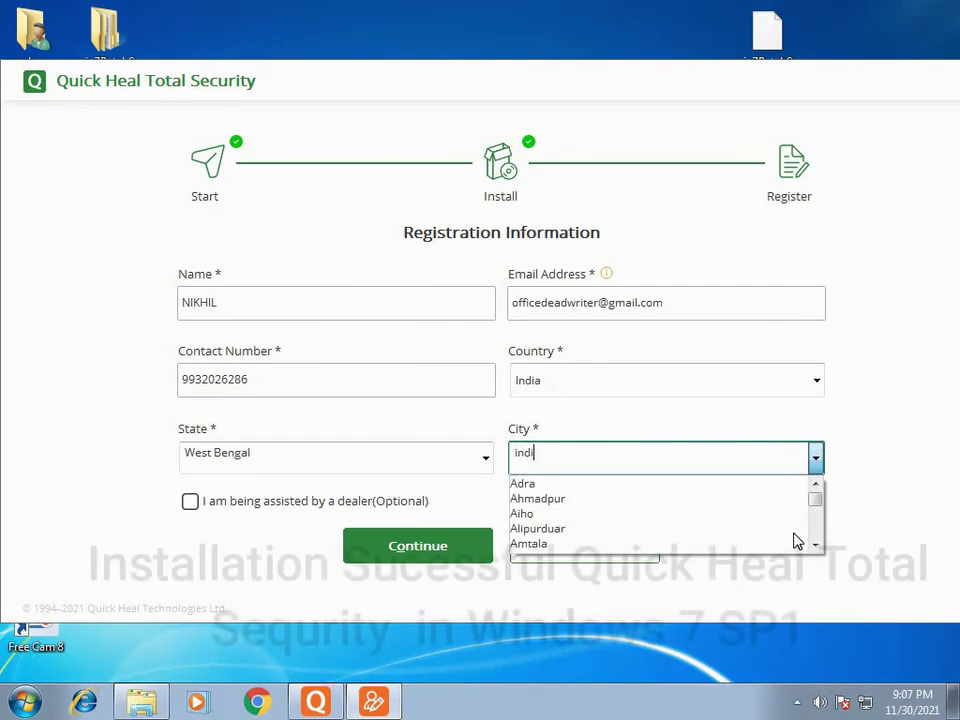
pyautogui.click(630, 452)
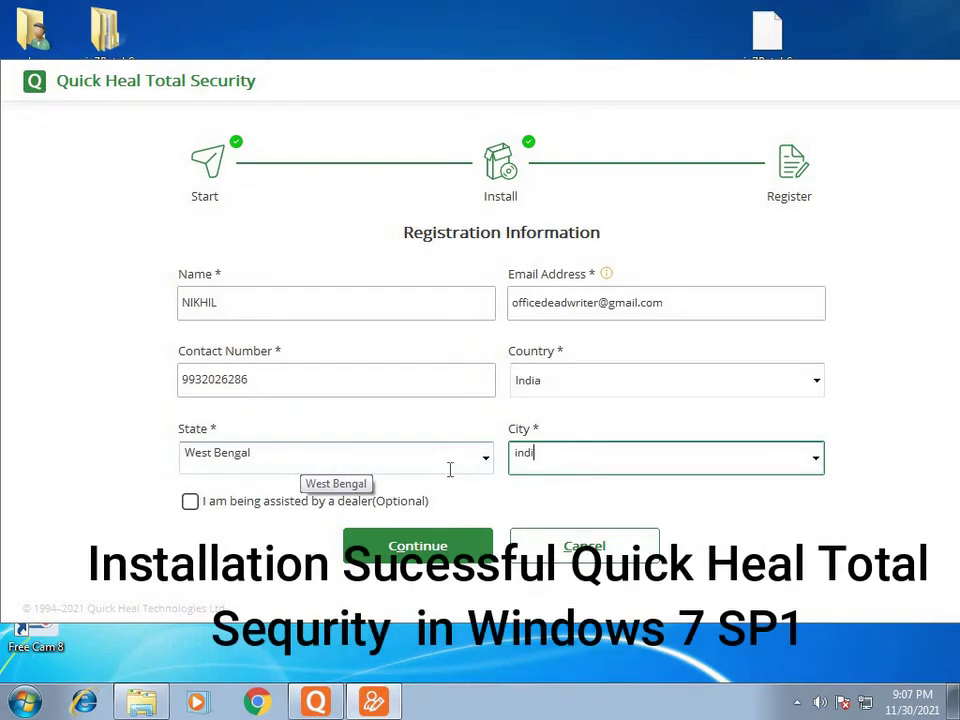
pyautogui.press('BackSpace')
pyautogui.press('BackSpace')
pyautogui.write('r')
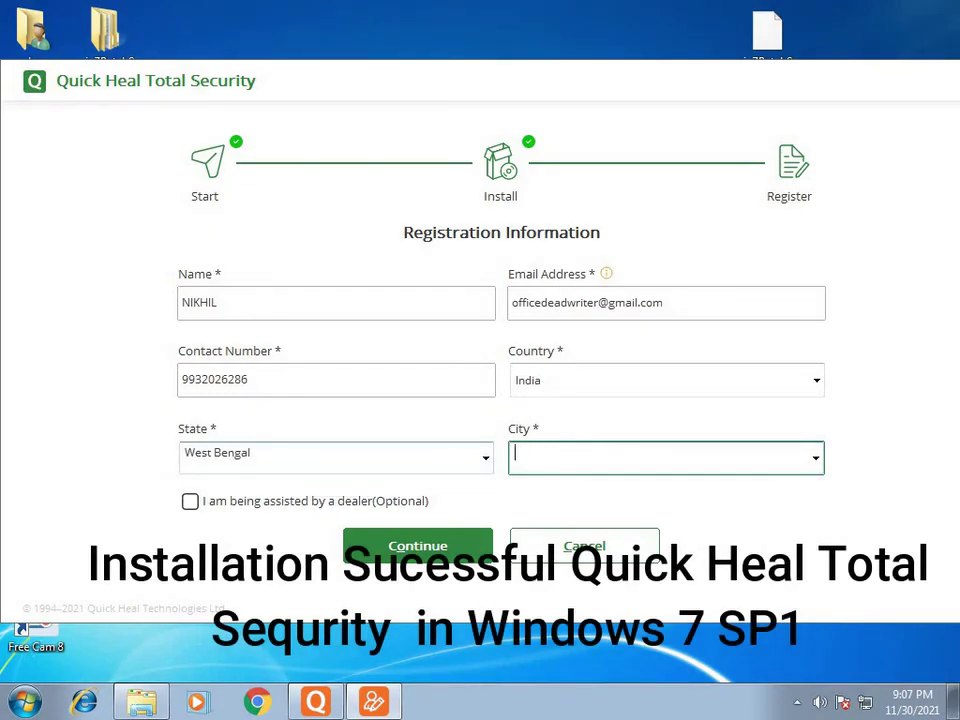
pyautogui.click(816, 459)
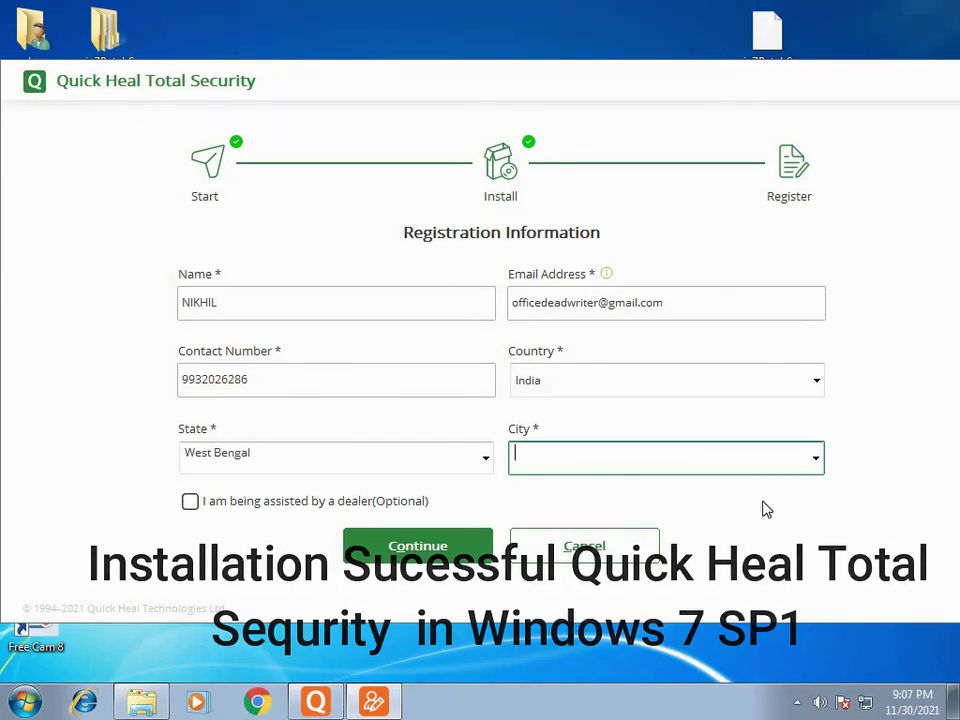
pyautogui.click(815, 458)
pyautogui.click(737, 458)
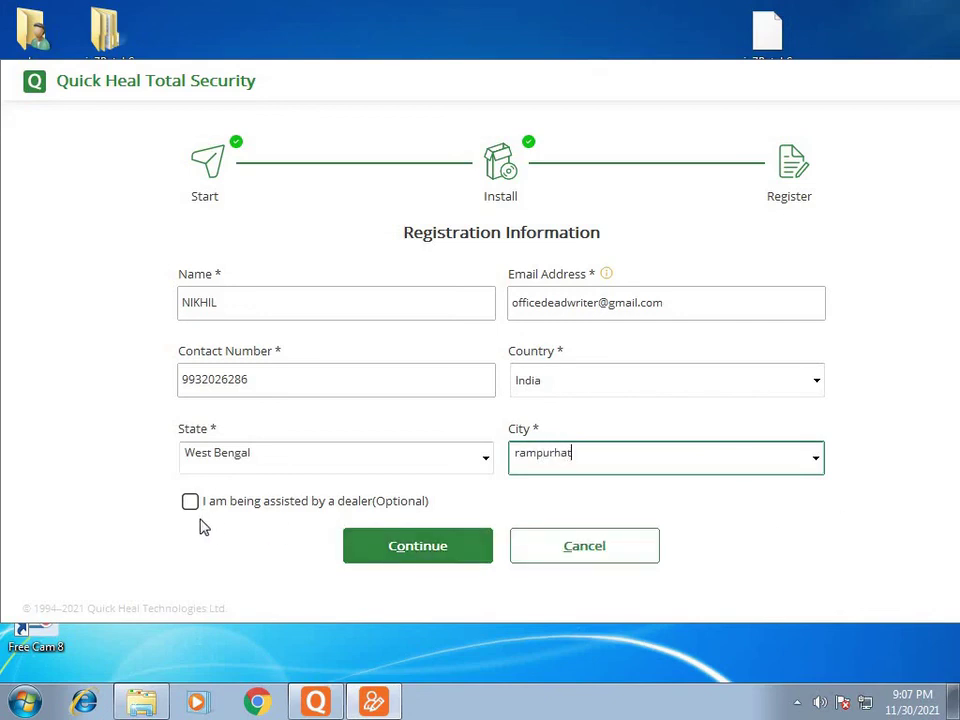
# Step: Continue to the review page and register the trial, valid until 30 December 2021
pyautogui.click(422, 553)
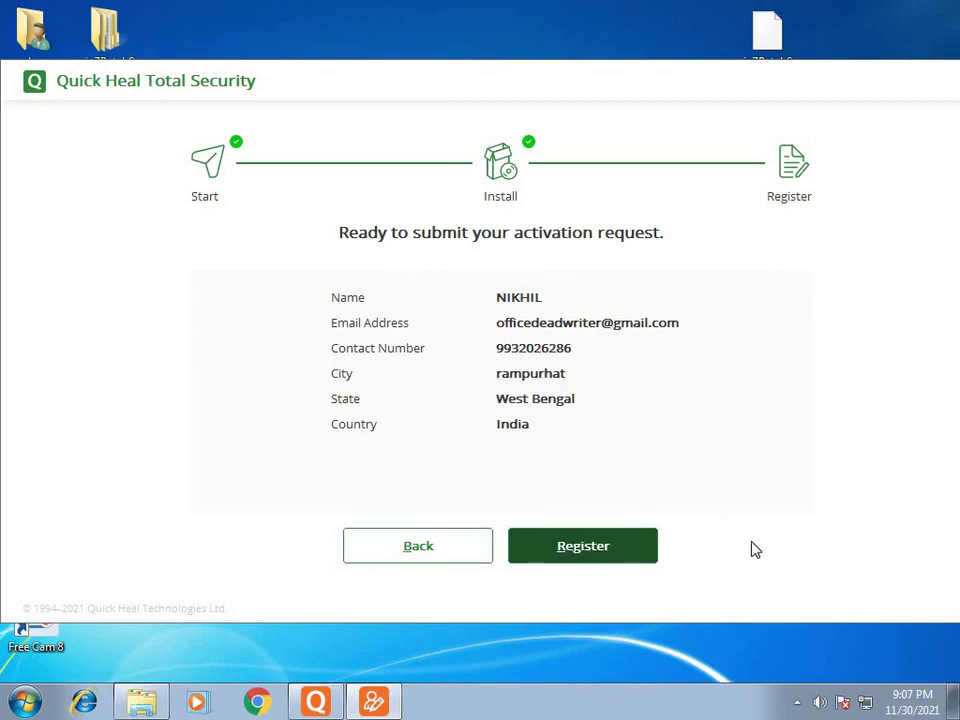
pyautogui.click(583, 555)
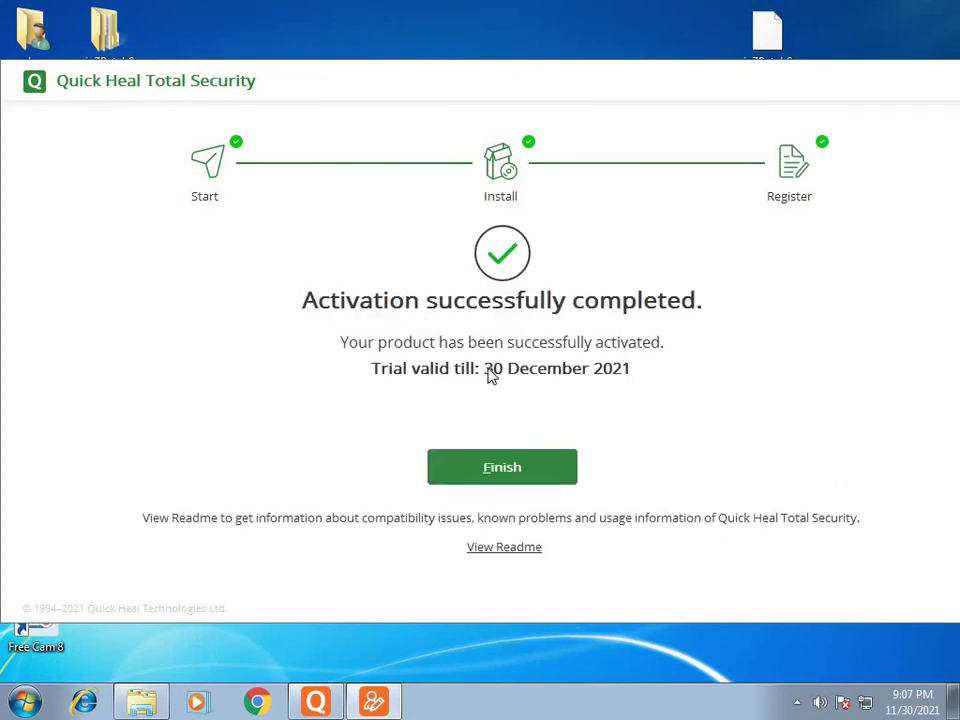
# Step: Finish activation, close the 'System is secure' window, and reveal the hidden tray icons
pyautogui.click(553, 467)
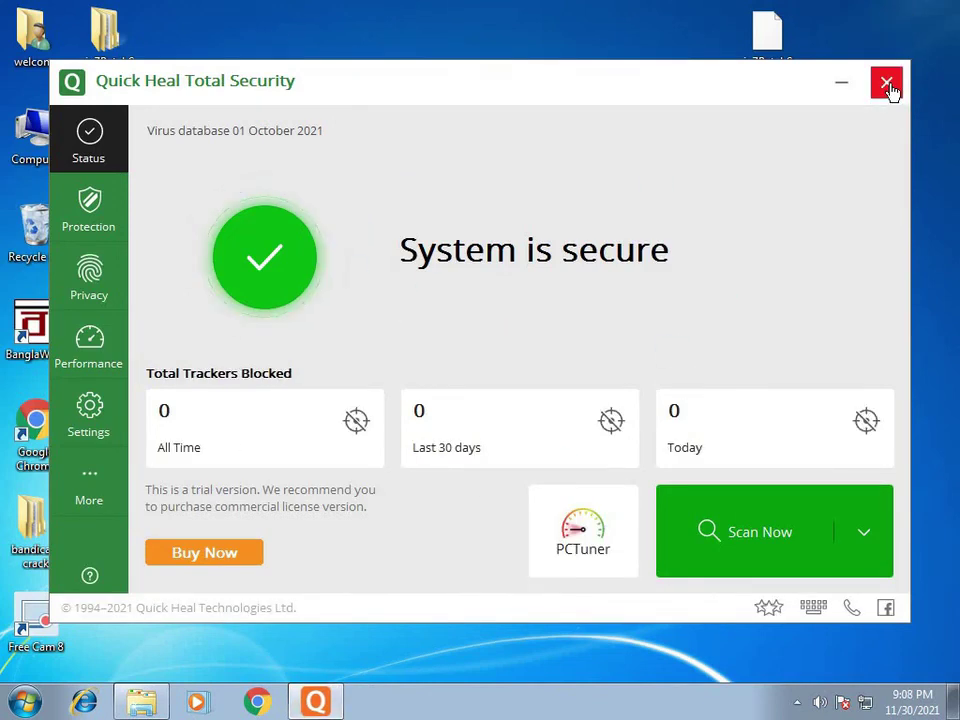
pyautogui.click(886, 84)
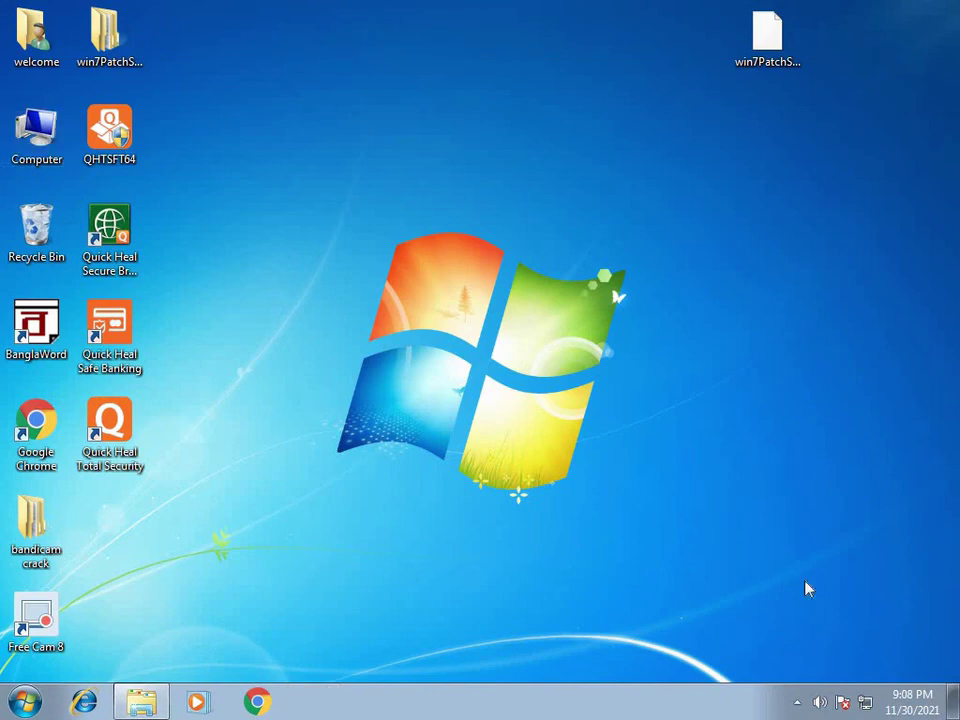
pyautogui.click(799, 703)
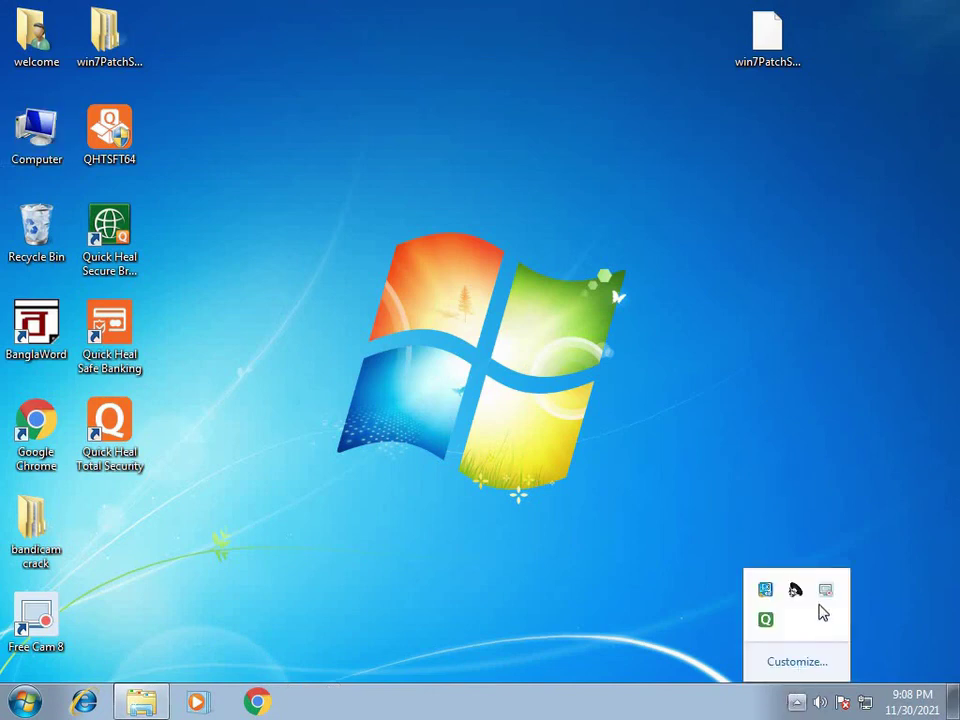